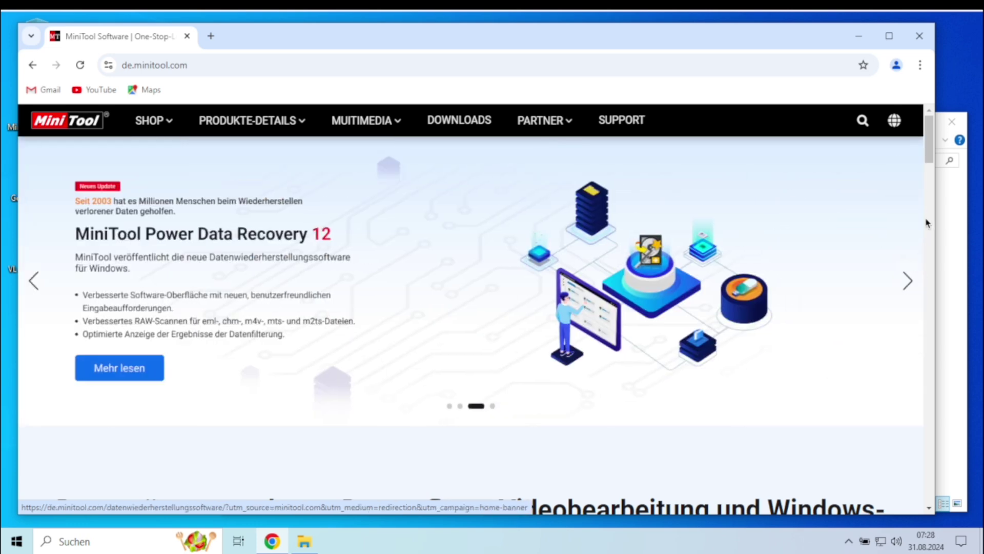
- Download the Windows trial of MiniTool Power Data Recovery from its product page, saving pdr-free-online.exe in the Downloads folder
click(911, 210)
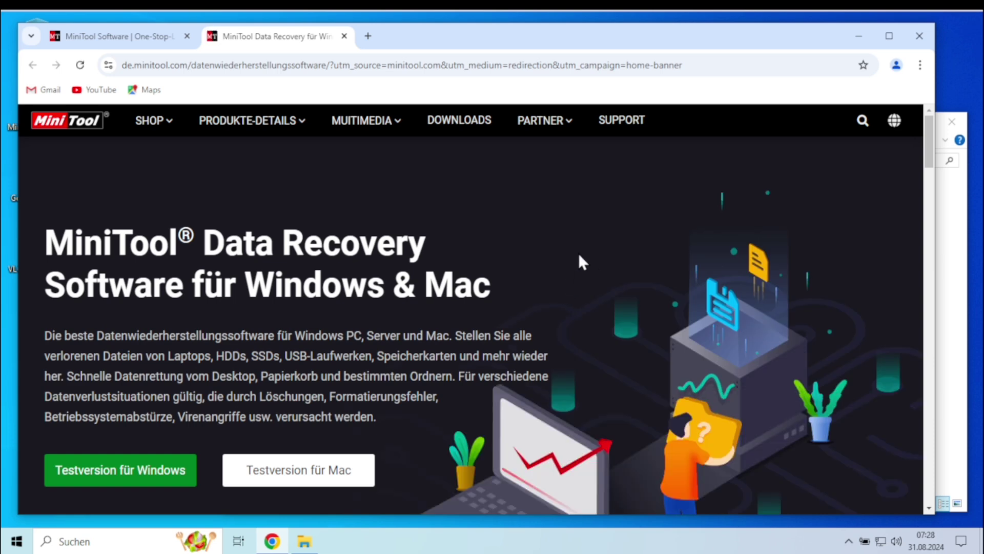
click(344, 36)
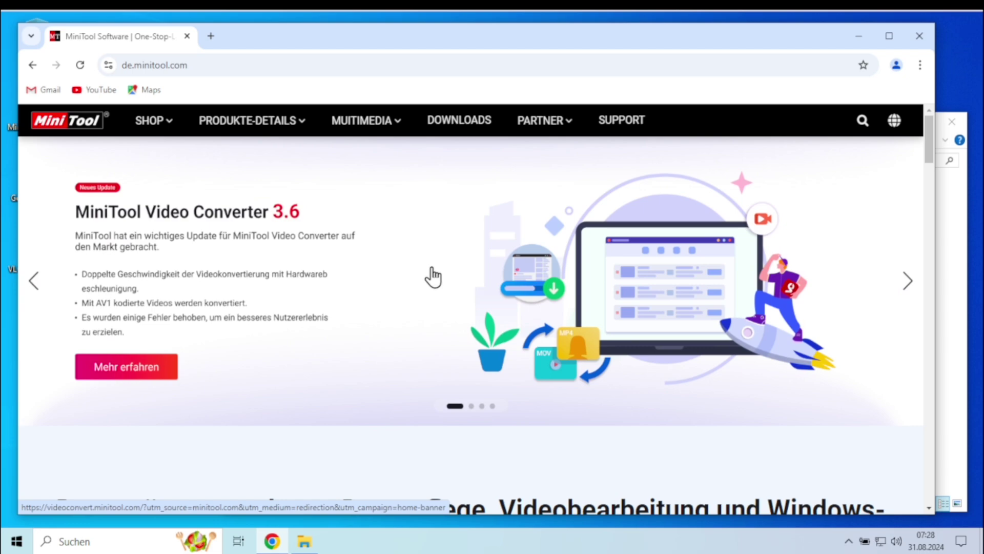
scroll(316, 319, down, 5)
scroll(316, 312, down, 10)
scroll(307, 336, down, 1)
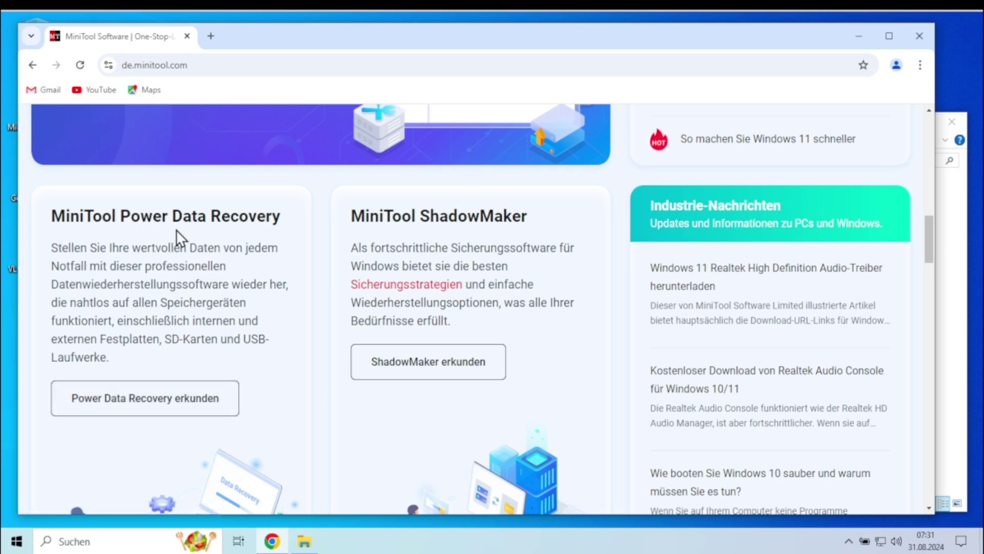
click(196, 408)
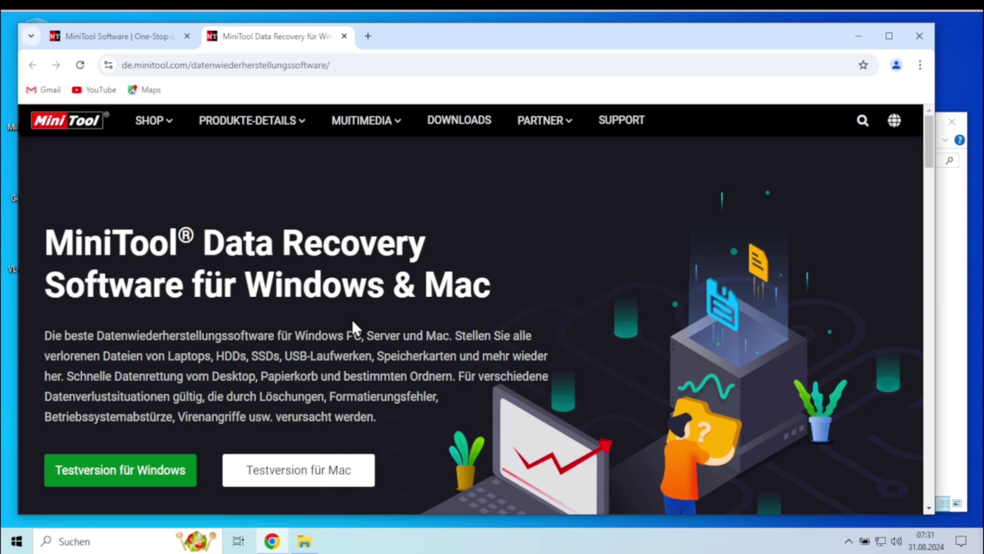
click(169, 474)
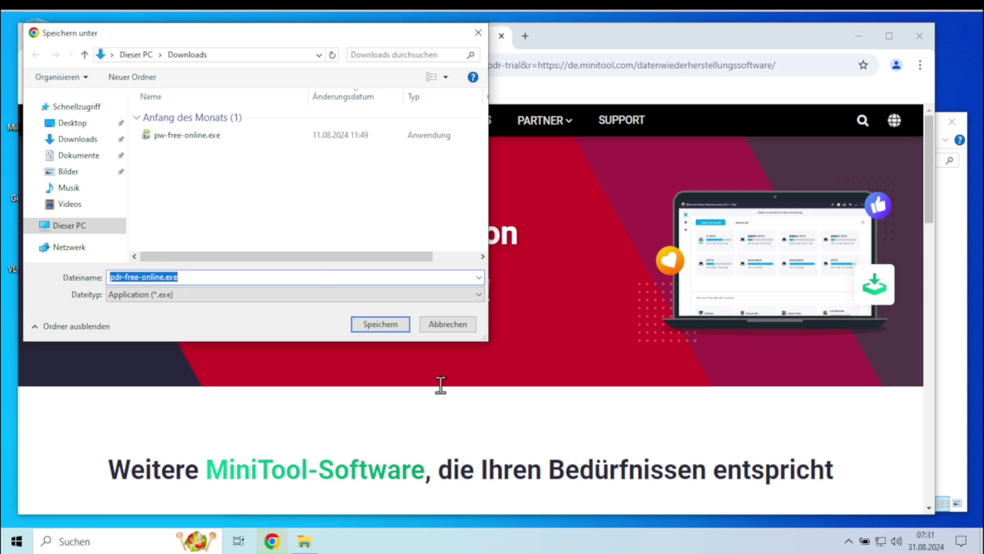
click(377, 322)
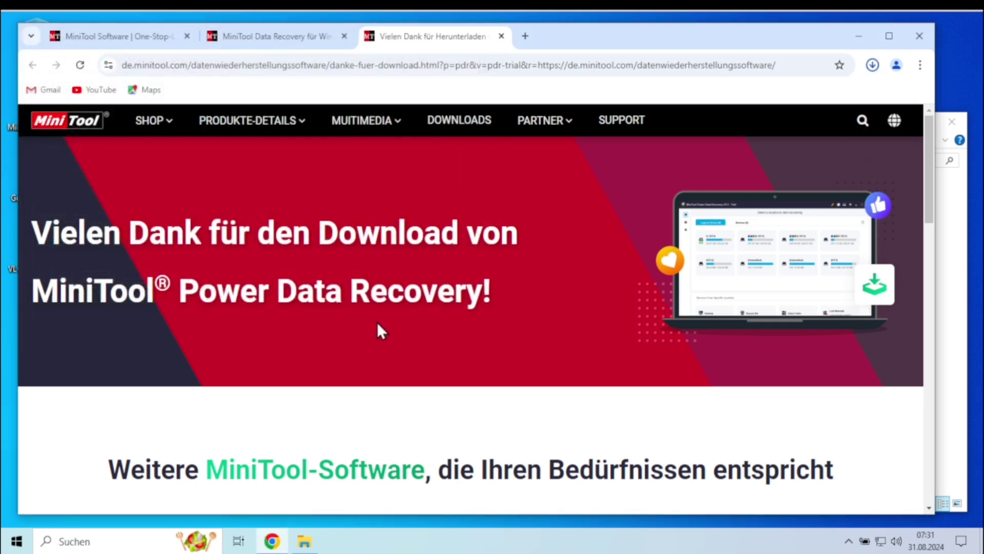
- Run the downloaded pdr-free-online.exe from the Downloads folder and allow it to make changes to the device
click(873, 66)
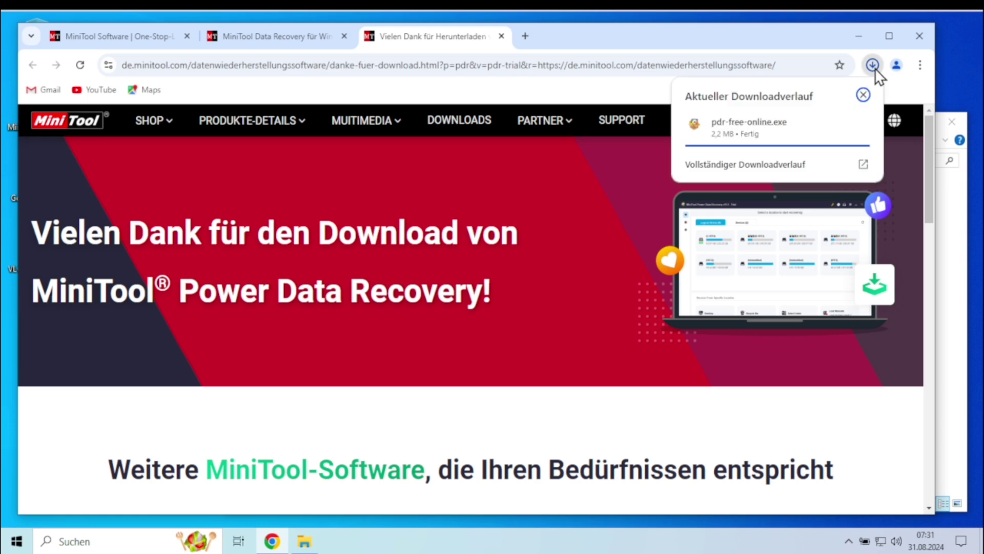
click(753, 163)
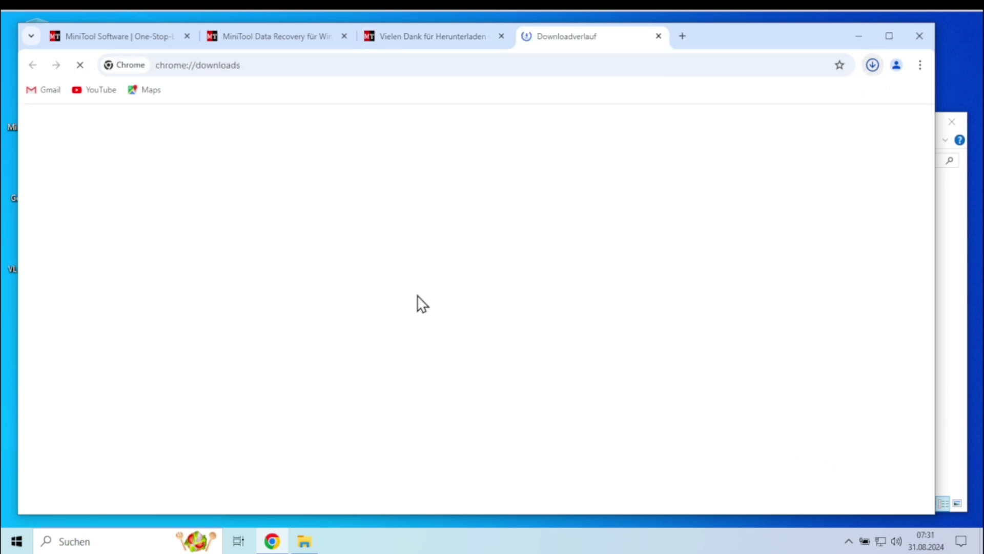
double_click(181, 120)
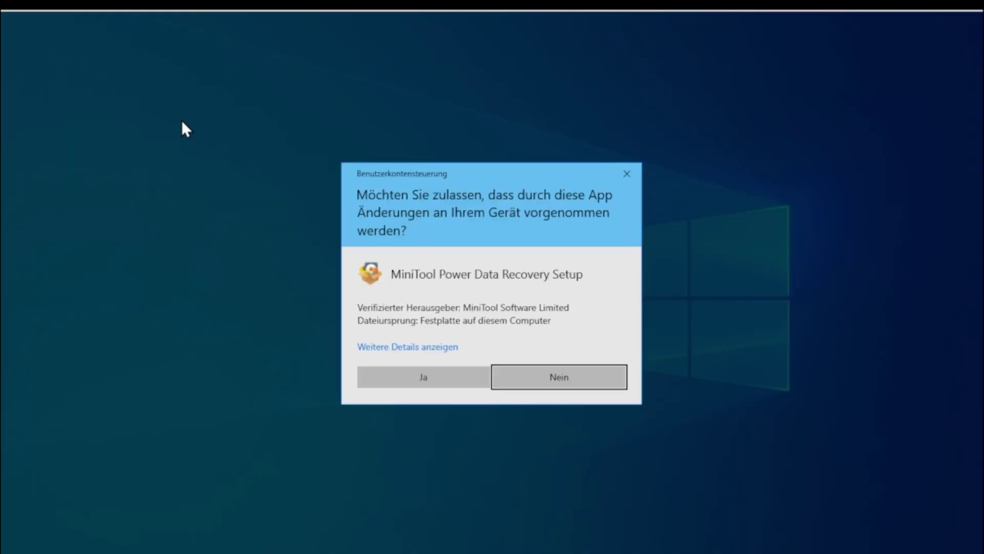
click(397, 376)
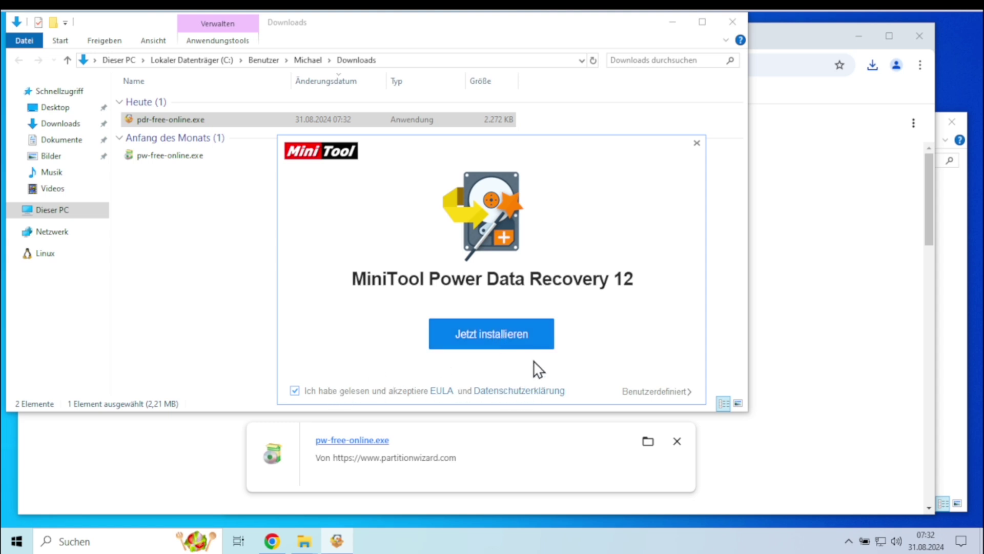
- Try the default installation, decline to continue at the drive warning, and expand the custom installation options
click(491, 337)
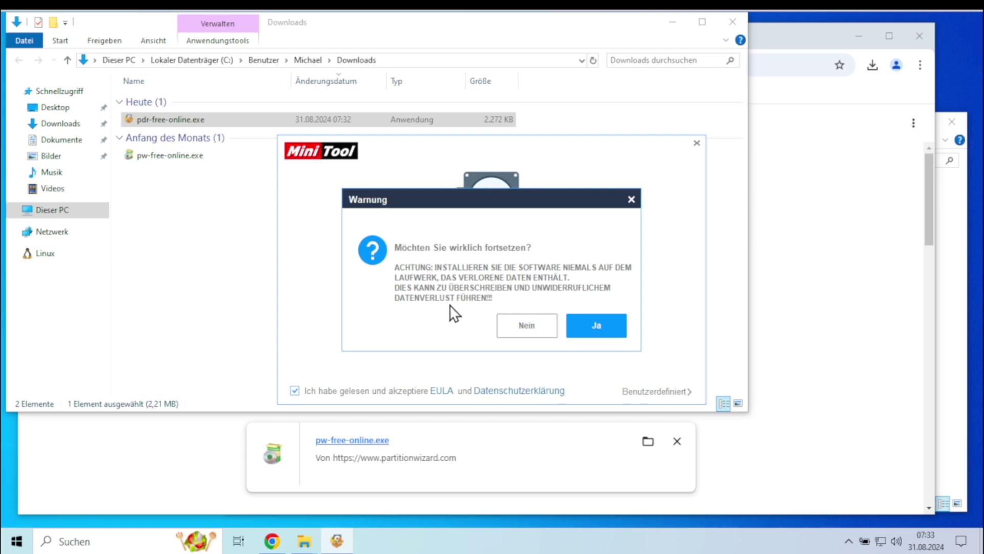
click(518, 325)
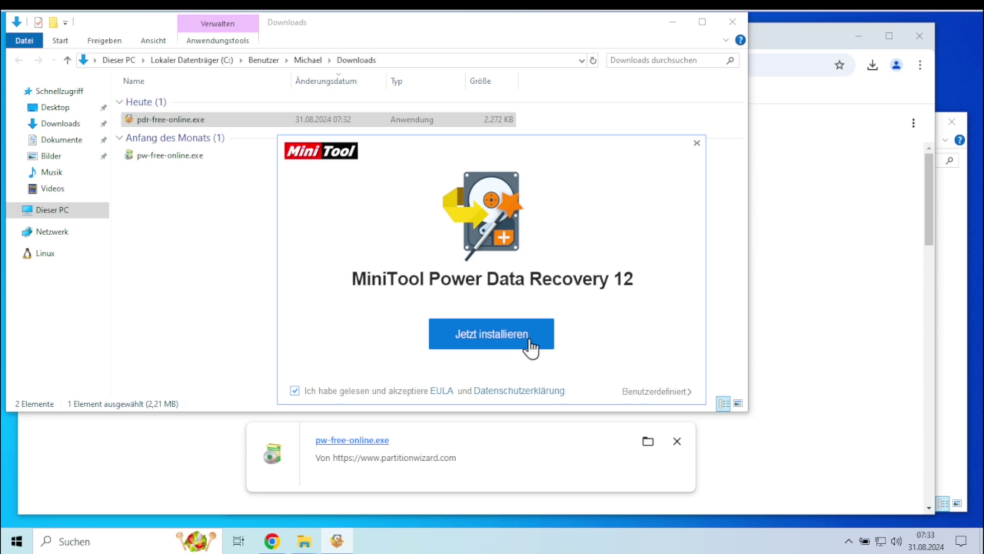
click(650, 392)
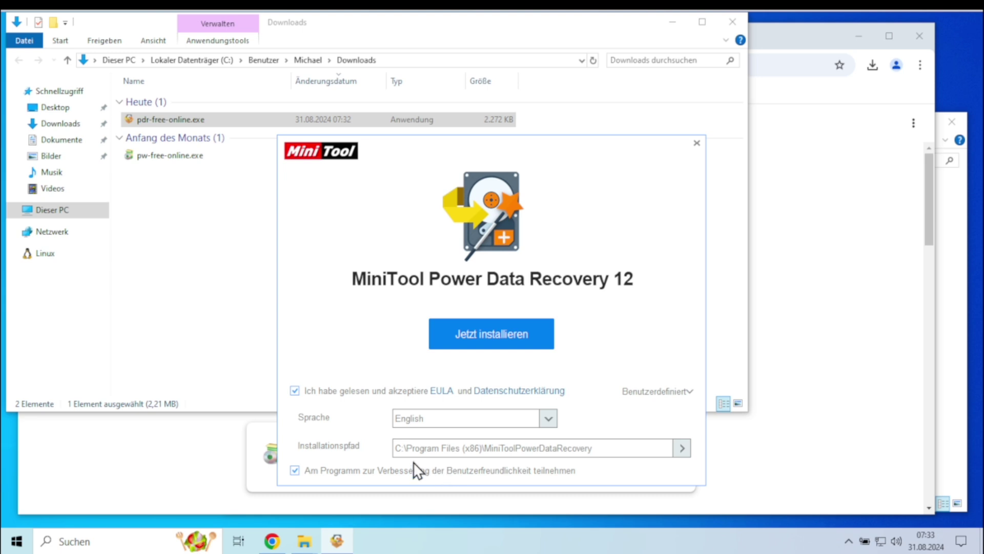
- Set the installation path to d:\Program Files (x86)\MiniToolPowerDataRecovery
click(405, 448)
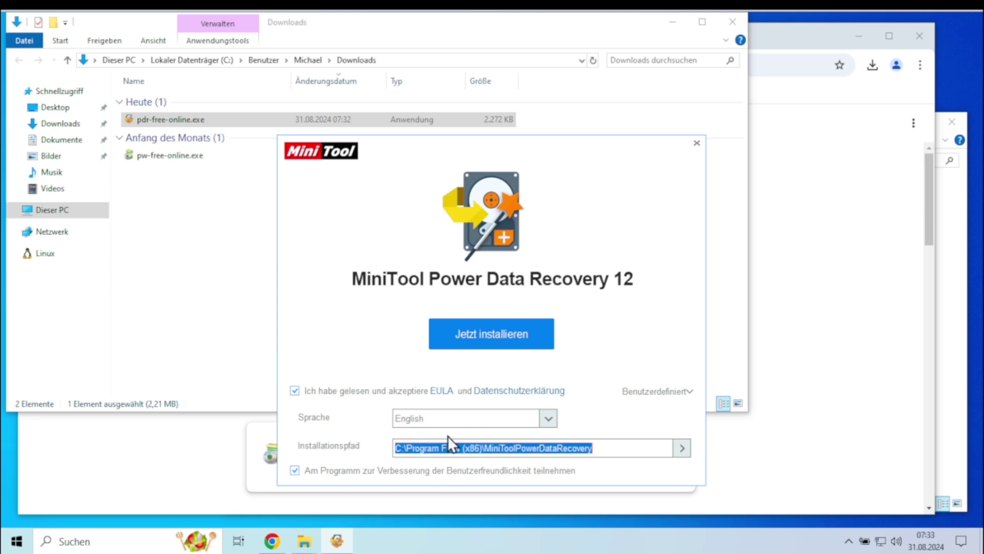
click(415, 447)
key(Left)
key(Left)
key(Left)
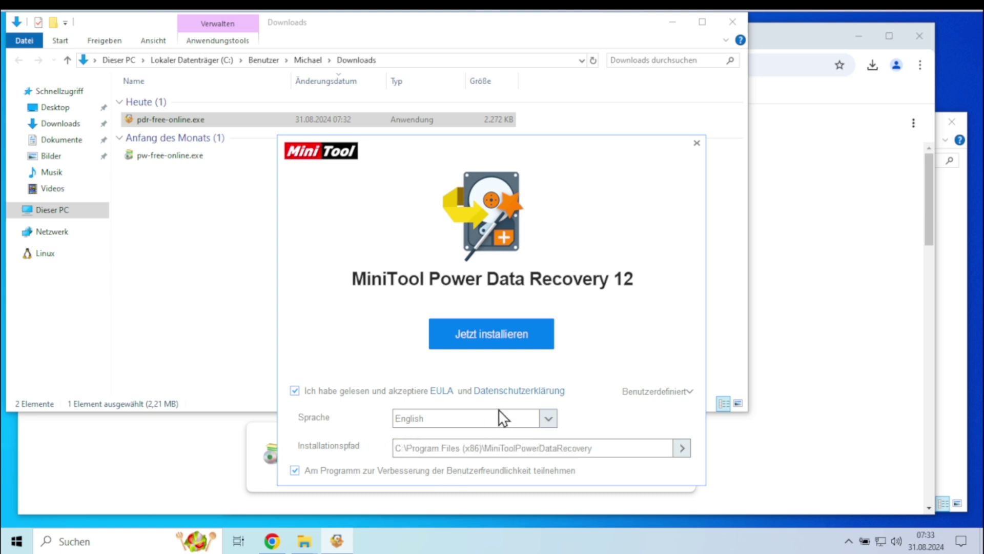
key(BackSpace)
key(BackSpace)
text(d:)
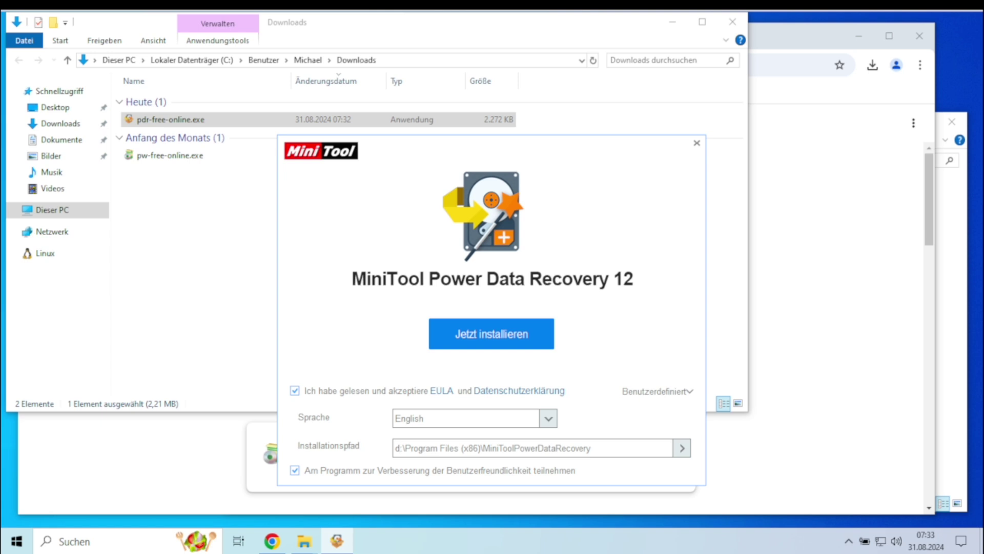
- Set the setup language to Deutsch and the installation path to c:\Program Files (x86)\MiniToolPowerDataRecovery
click(550, 420)
click(434, 449)
drag(399, 447, 592, 448)
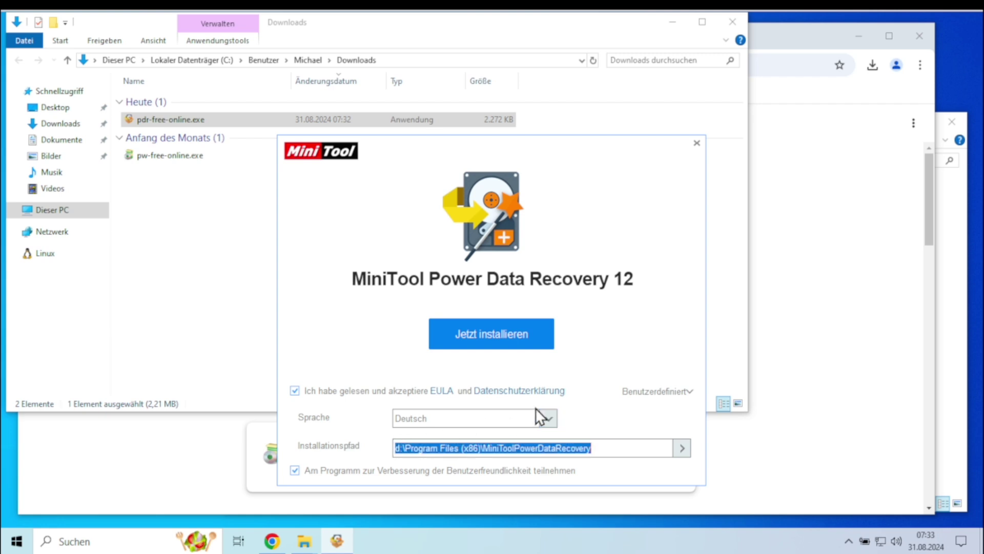
click(399, 448)
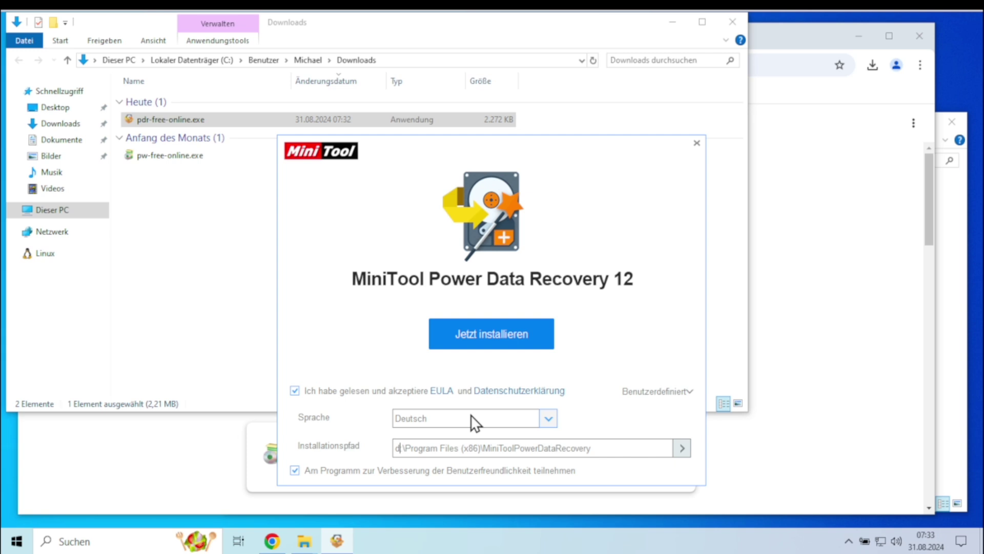
key(BackSpace)
text(c)
- Install MiniTool Power Data Recovery, accepting the drive warning and retrying the download, and launch the program
click(512, 344)
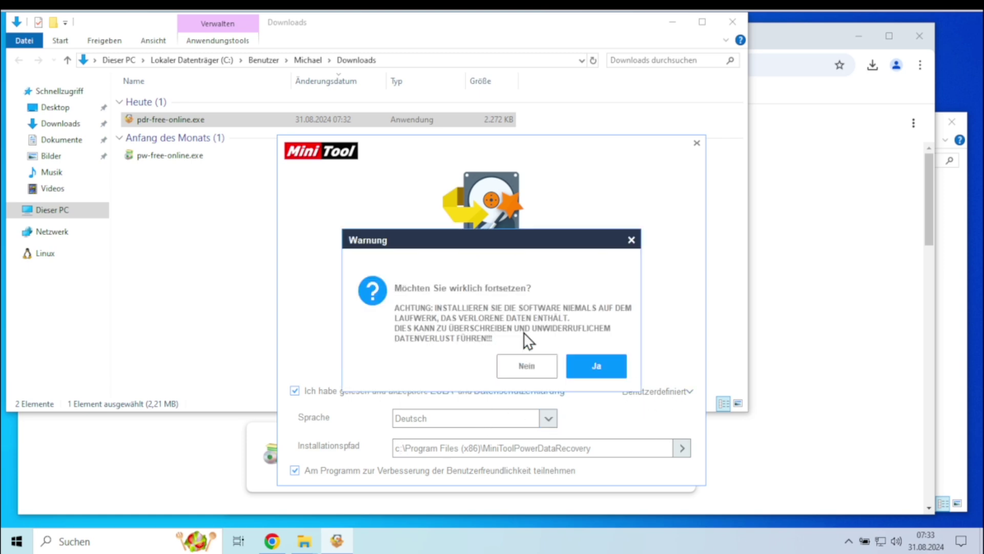
click(621, 360)
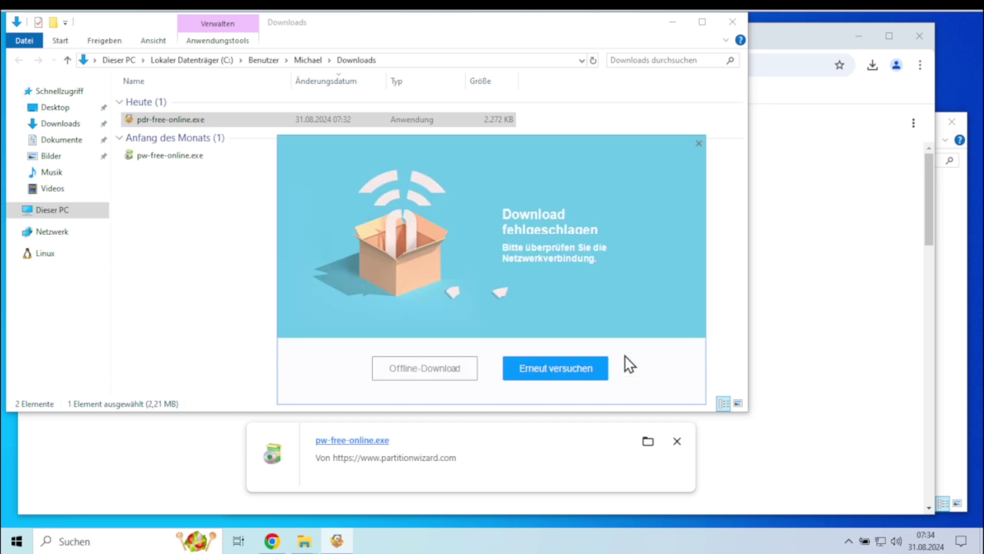
click(559, 369)
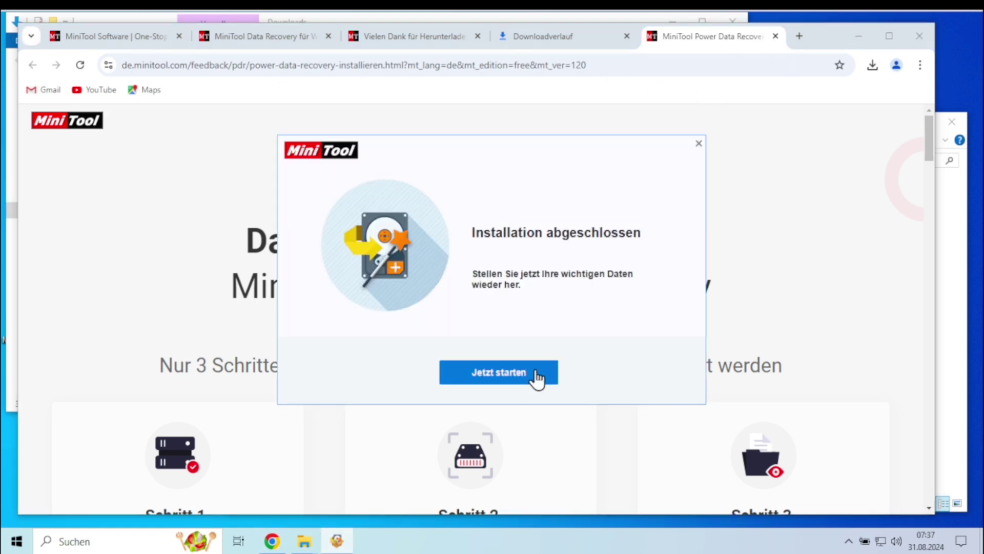
click(494, 380)
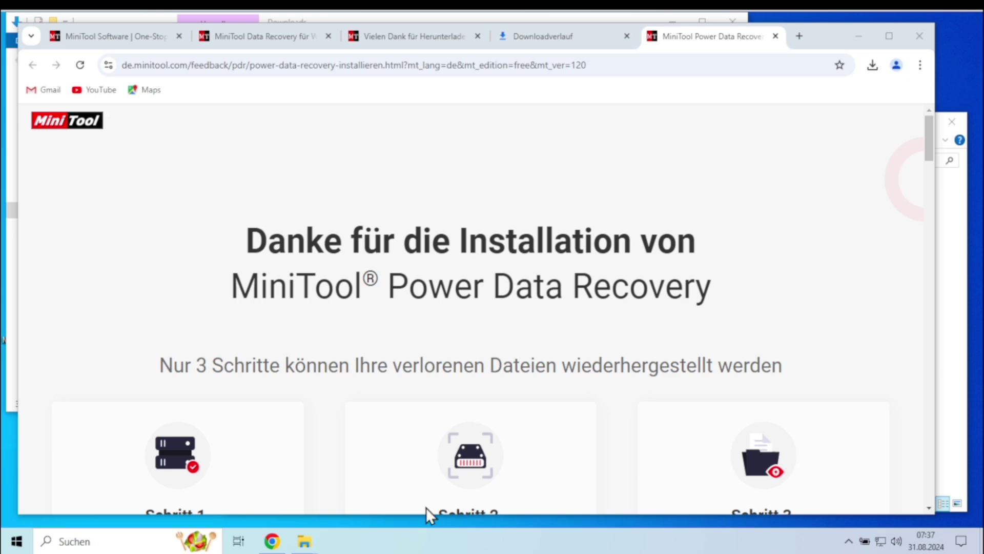
- Switch to File Explorer and open the iPad photos folder in Dokumente
scroll(430, 509, down, 1)
mouse_move(303, 541)
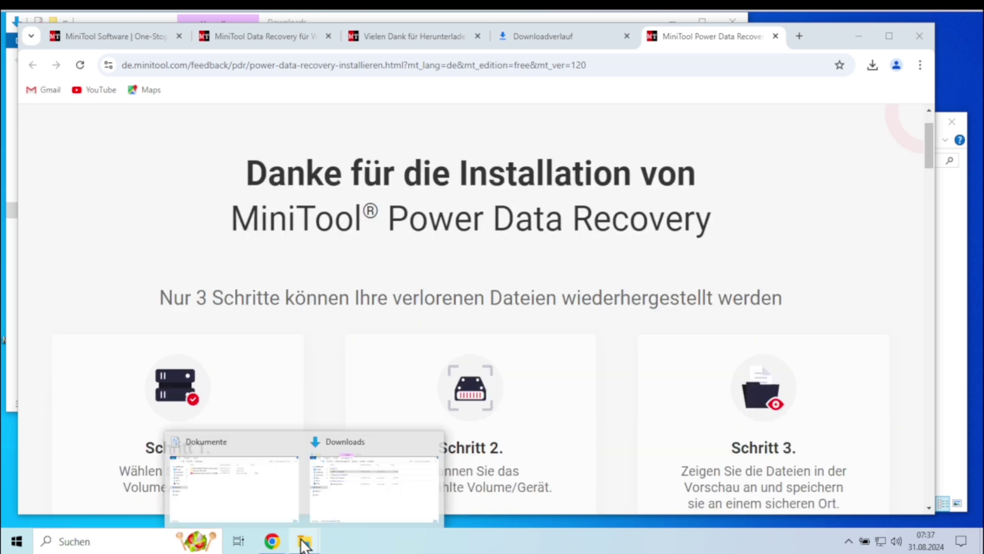
click(379, 474)
click(57, 143)
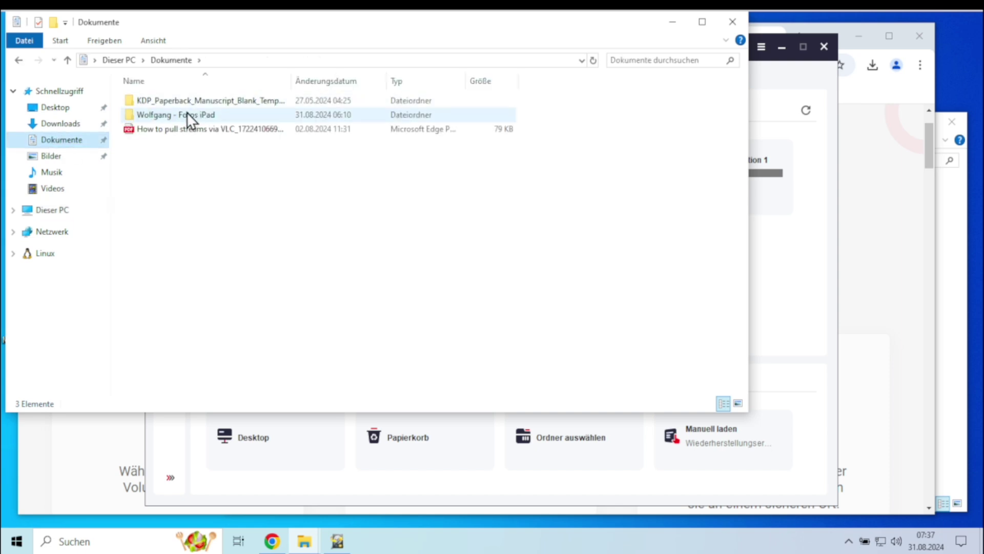
click(215, 114)
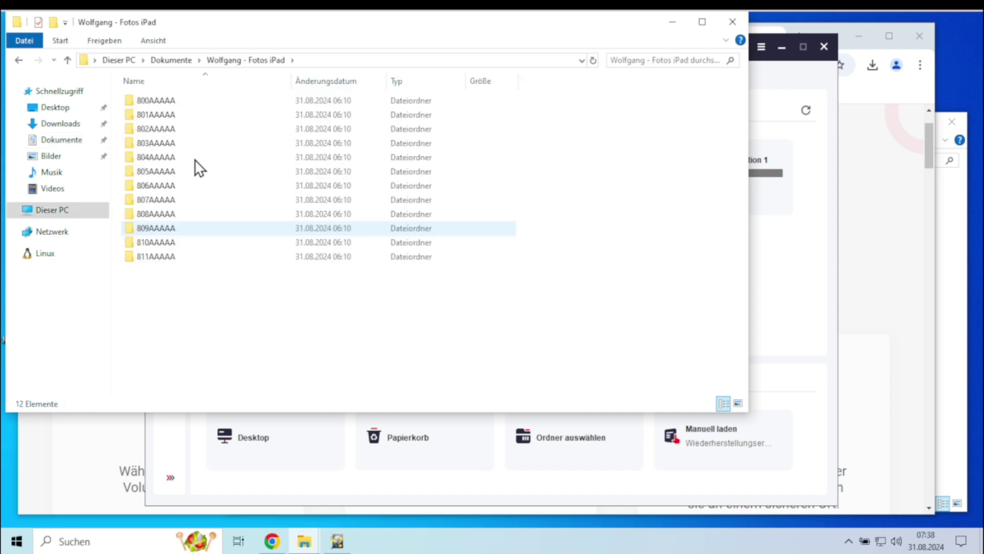
- Delete the image DSCN0036.JPG from the 805AAAAA folder
double_click(164, 174)
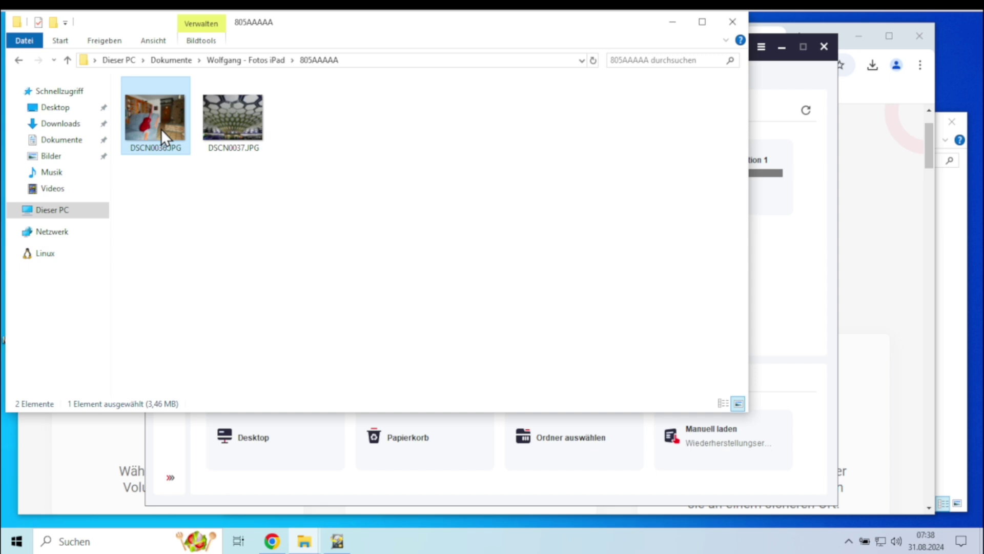
right_click(160, 129)
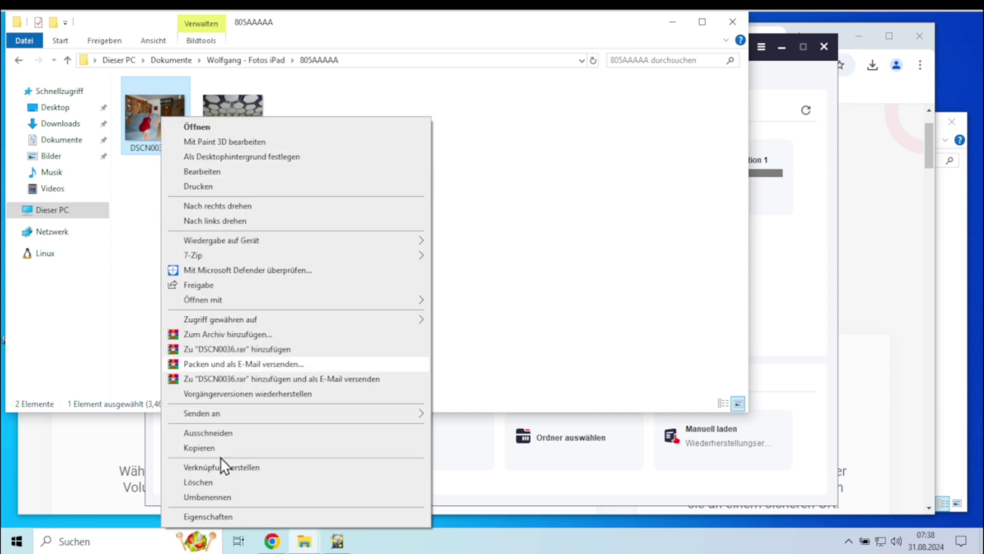
key(Escape)
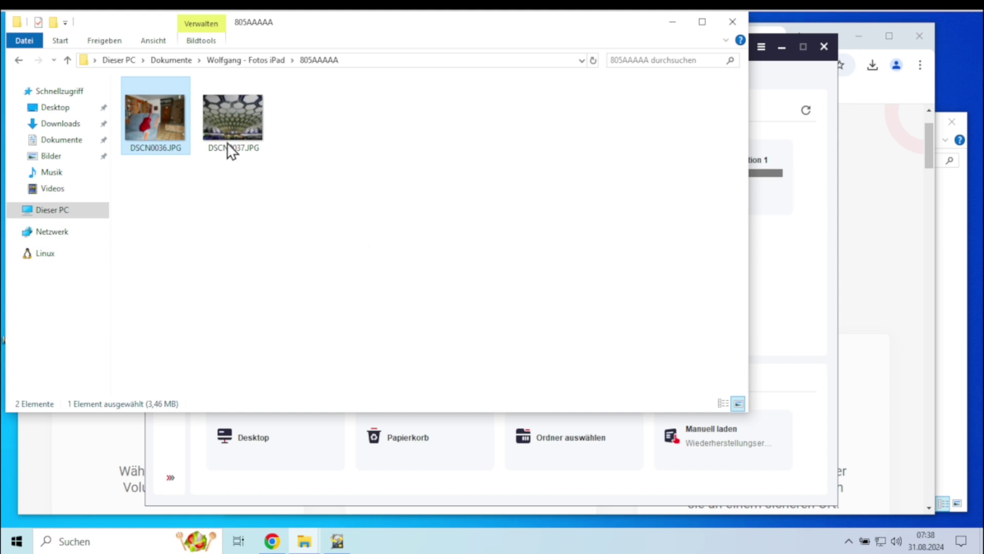
key(Delete)
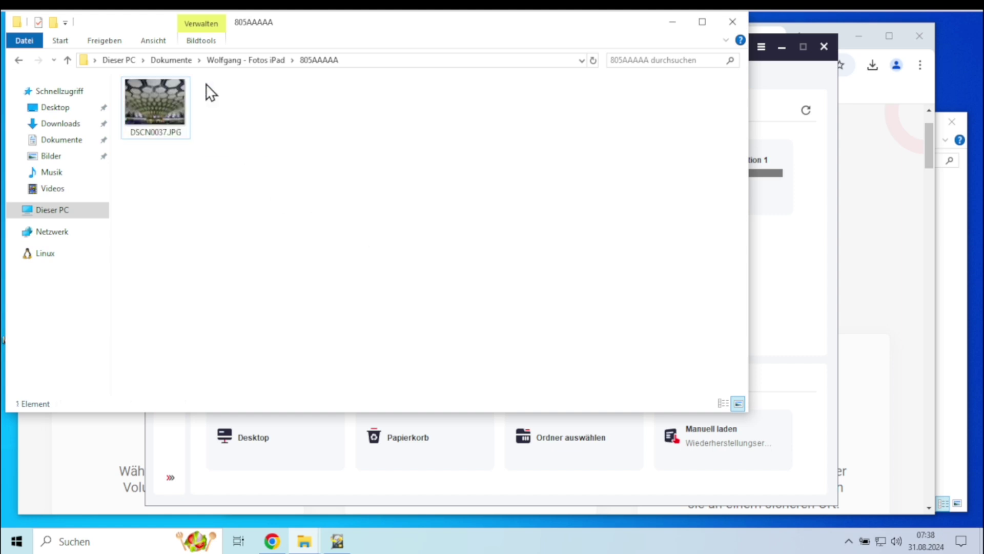
- Return to the iPad photos folder and delete its 802AAAAA subfolder
key(BackSpace)
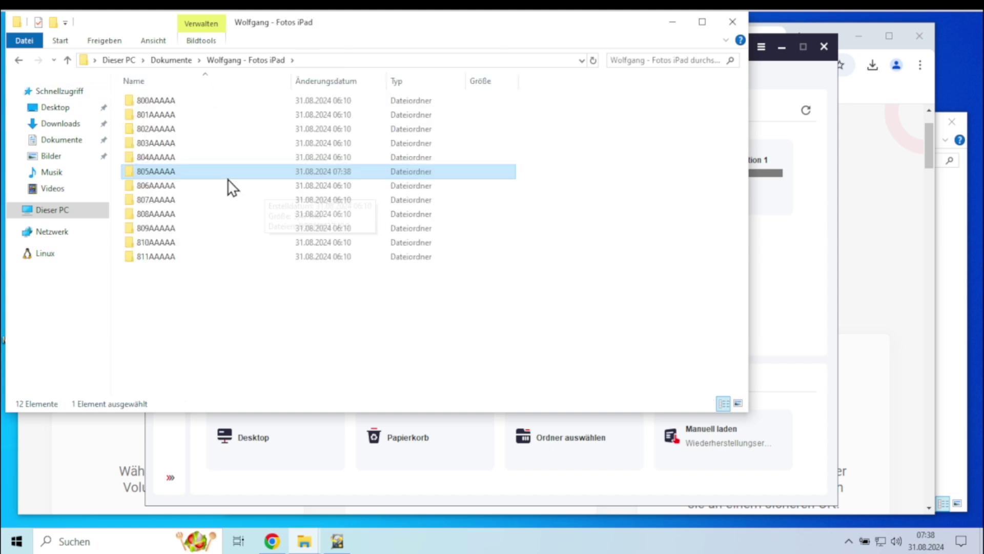
click(183, 132)
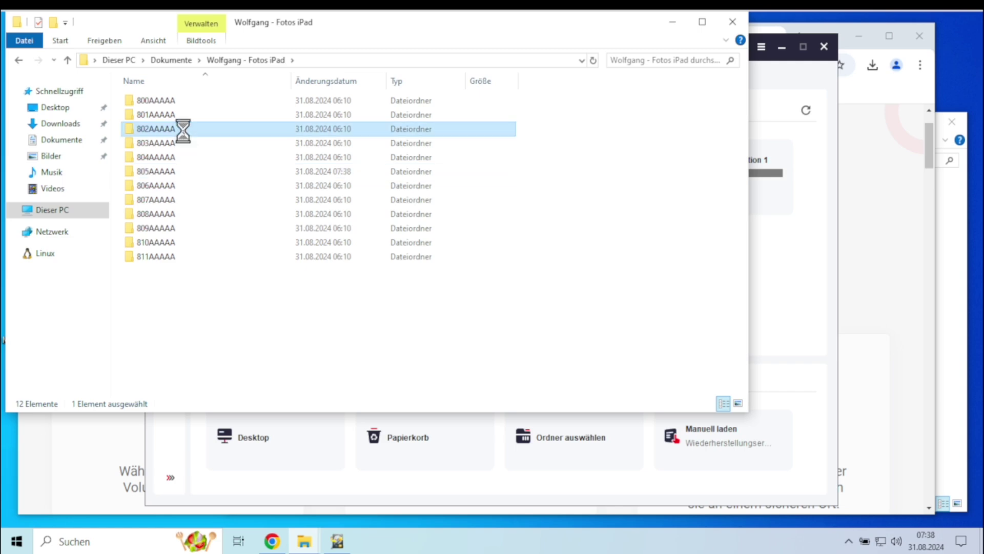
right_click(183, 131)
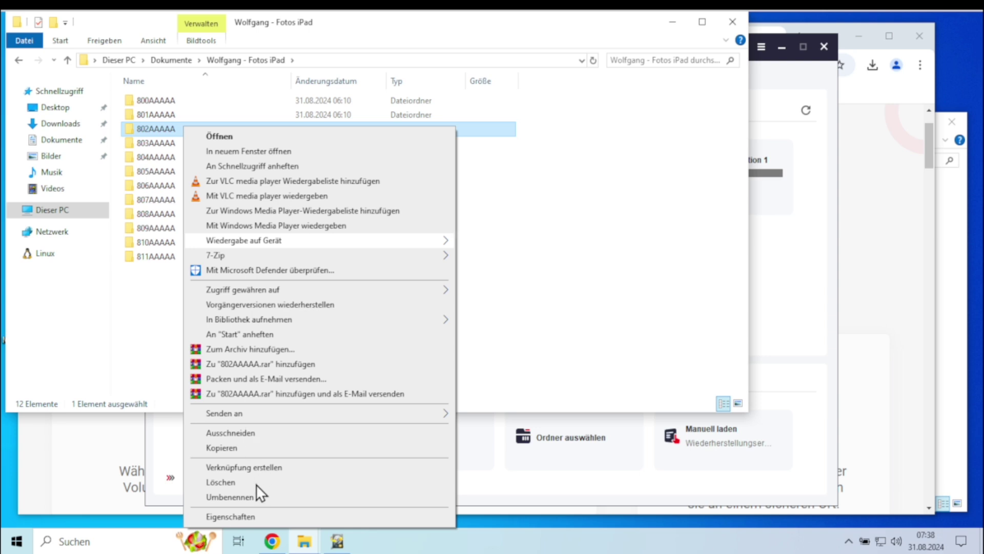
key(Escape)
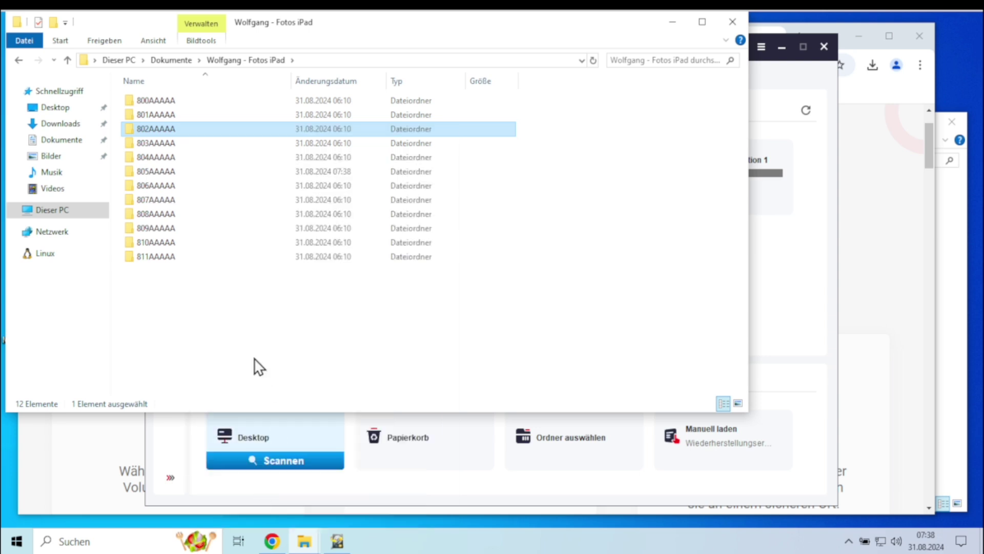
key(Delete)
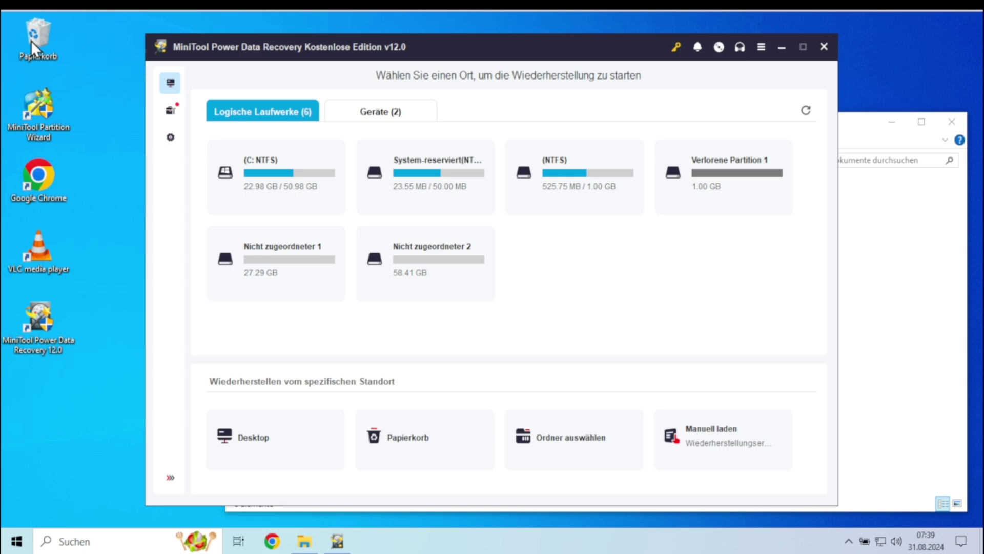
- Open the Papierkorb to check the deleted folder and image, and empty it
double_click(30, 41)
right_click(31, 41)
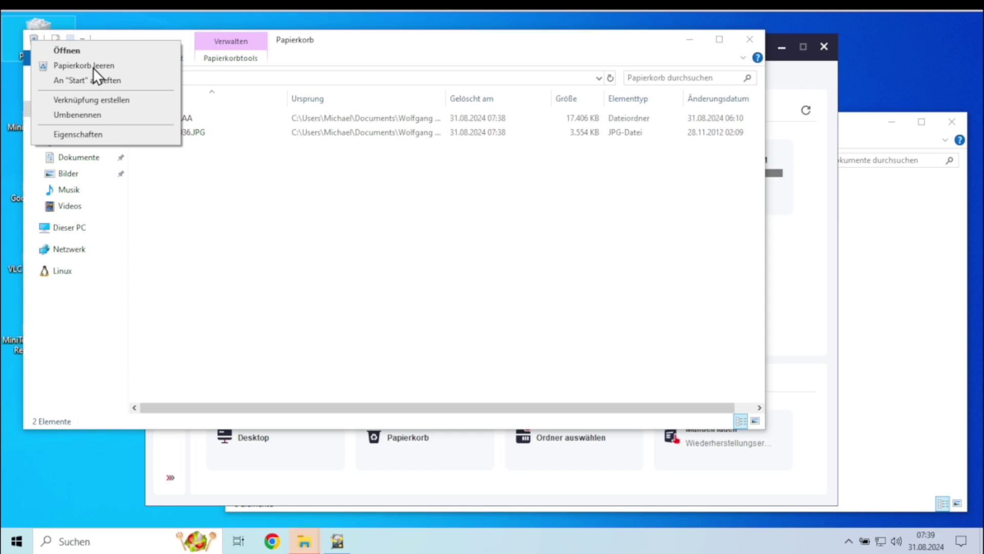
click(93, 67)
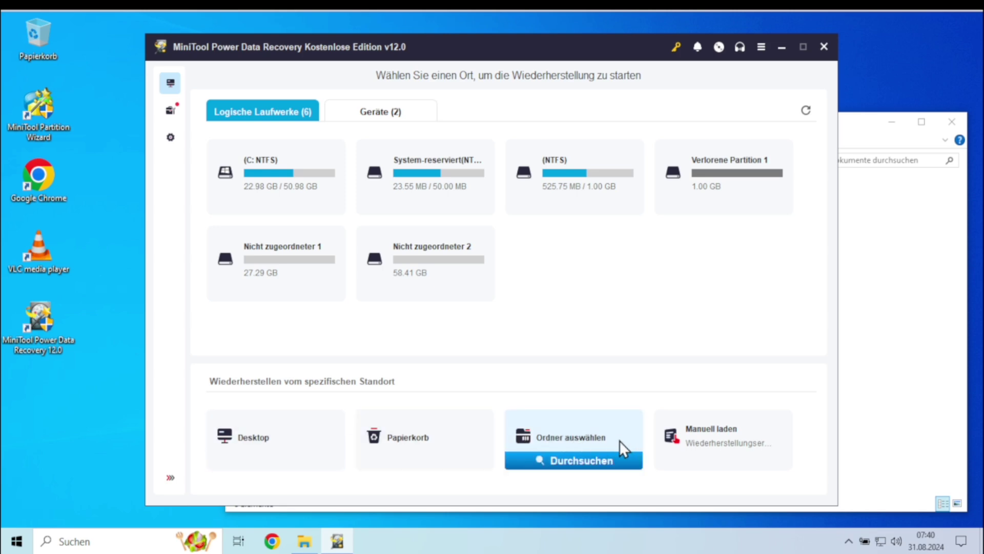
- Check the available devices and logical drives, and start a recovery scan of the Dokumente folder as the specific location
click(380, 109)
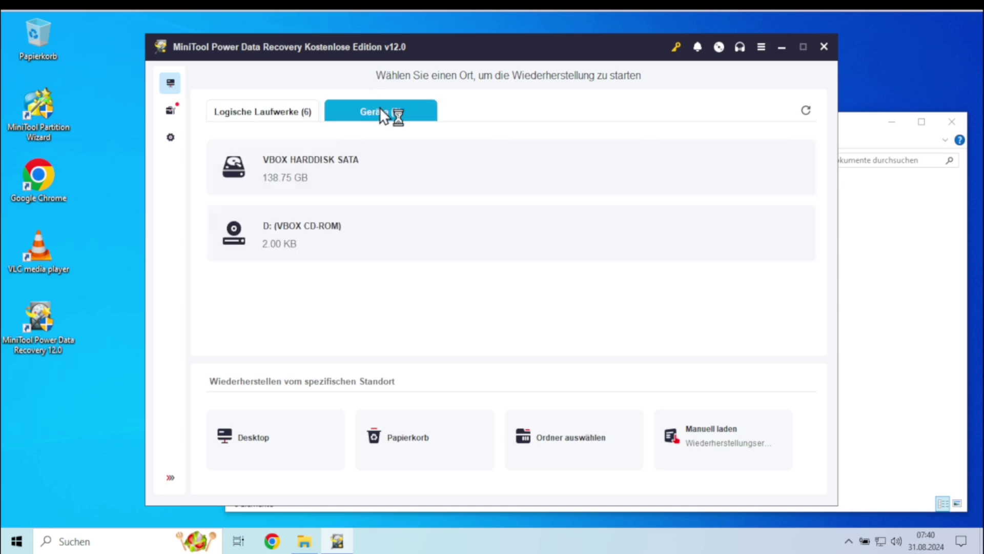
click(262, 111)
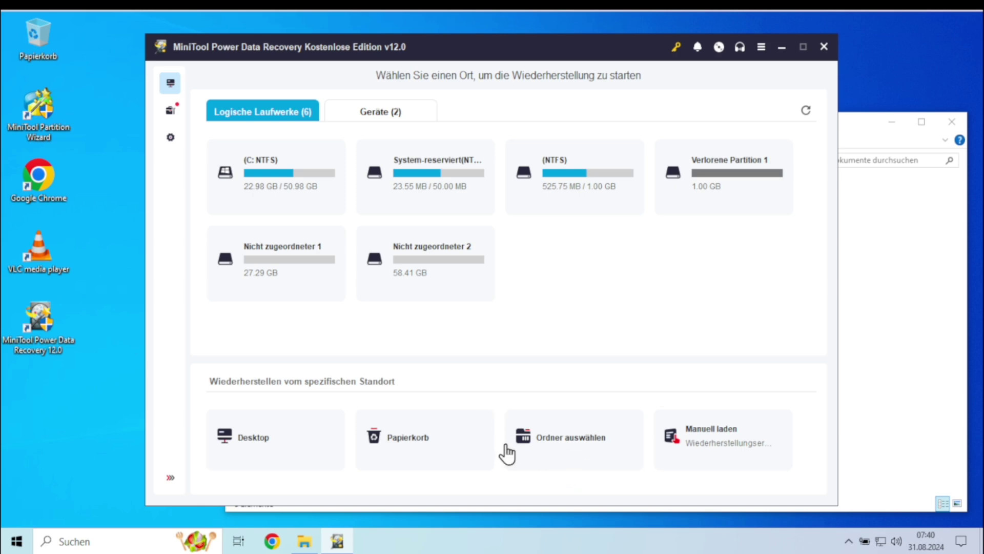
mouse_move(403, 463)
mouse_move(533, 434)
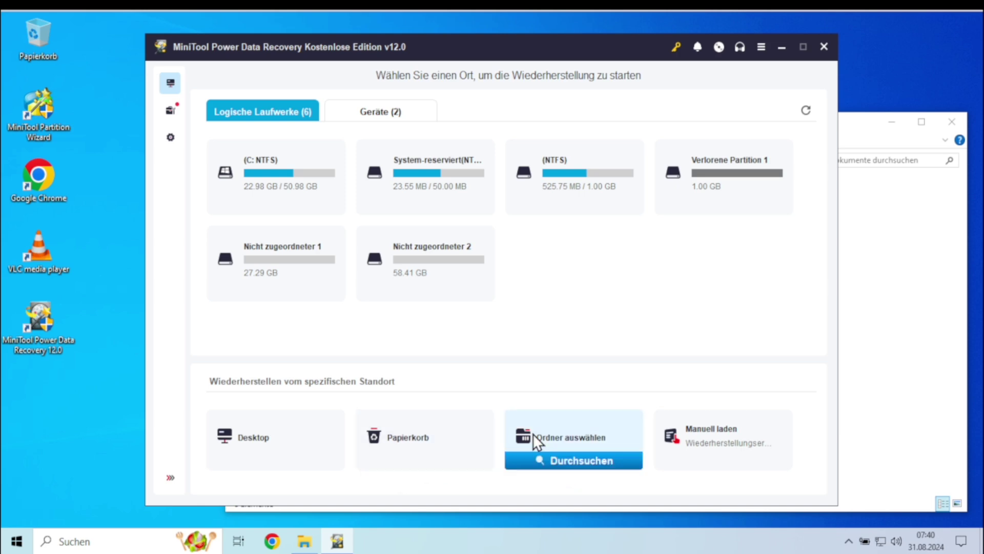
click(553, 461)
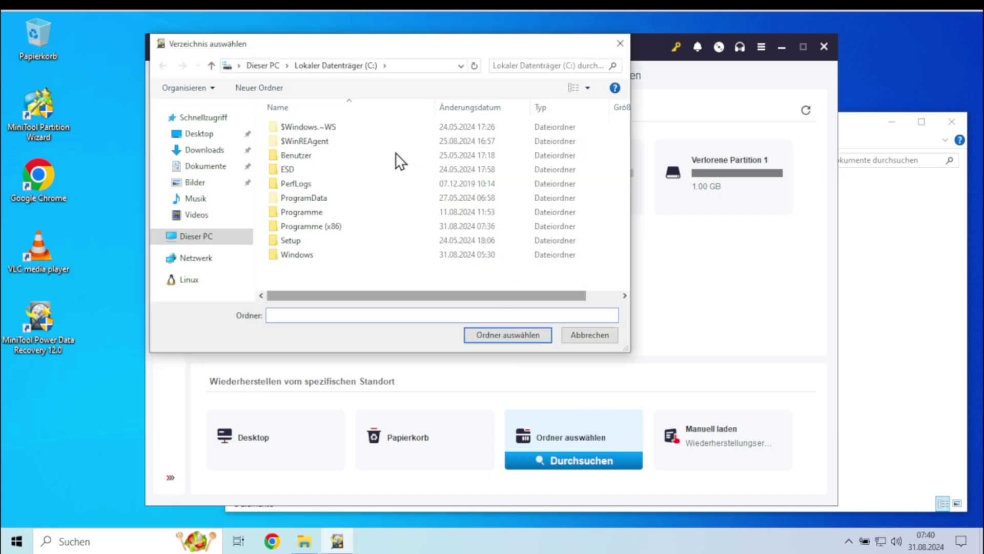
click(207, 166)
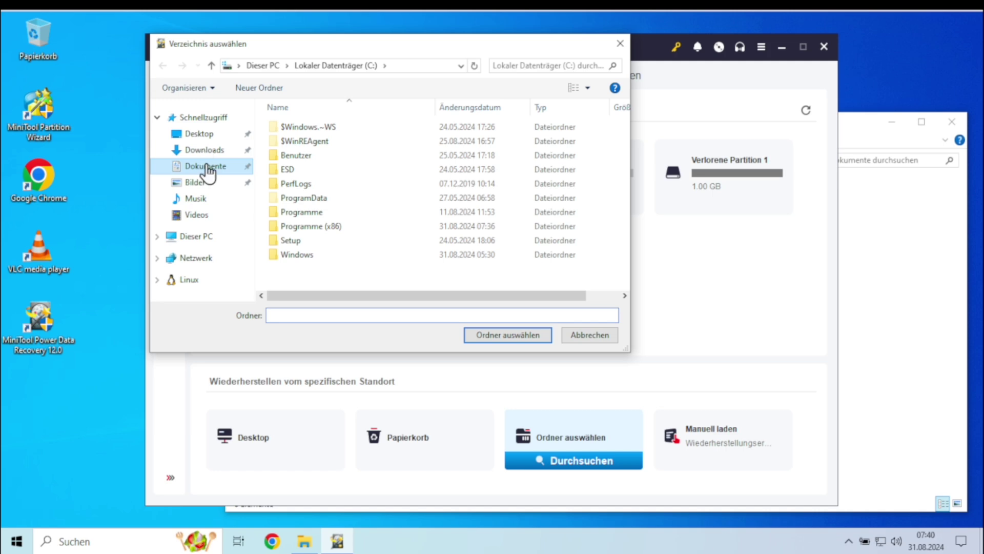
click(529, 334)
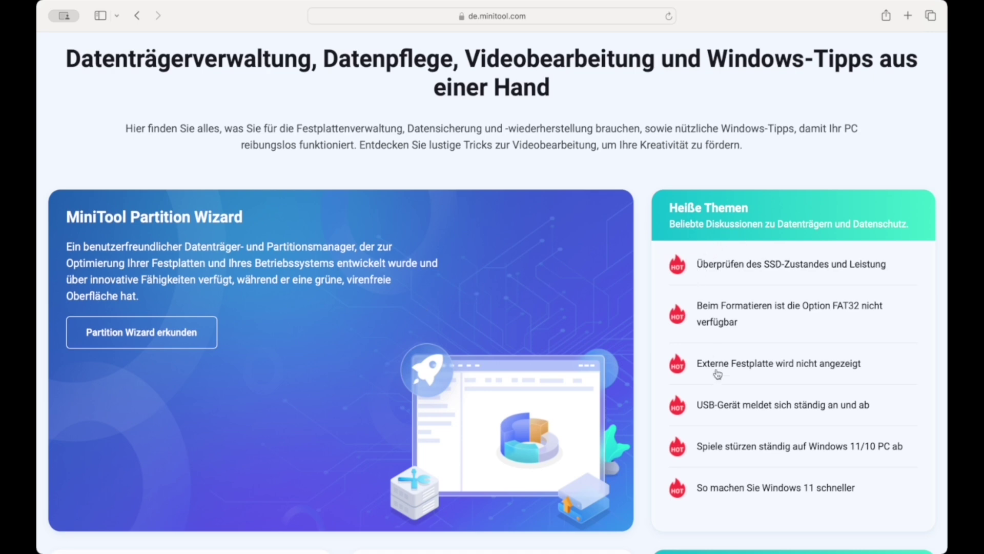
- Look through the product overview on the MiniTool website, from Partition Wizard and Power Data Recovery to System Booster
scroll(677, 365, down, 5)
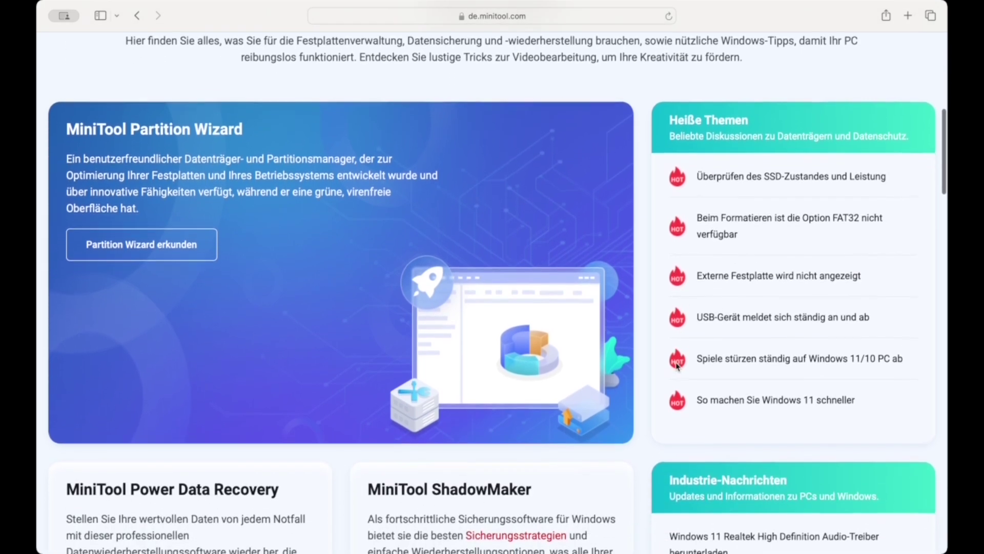
scroll(676, 365, down, 5)
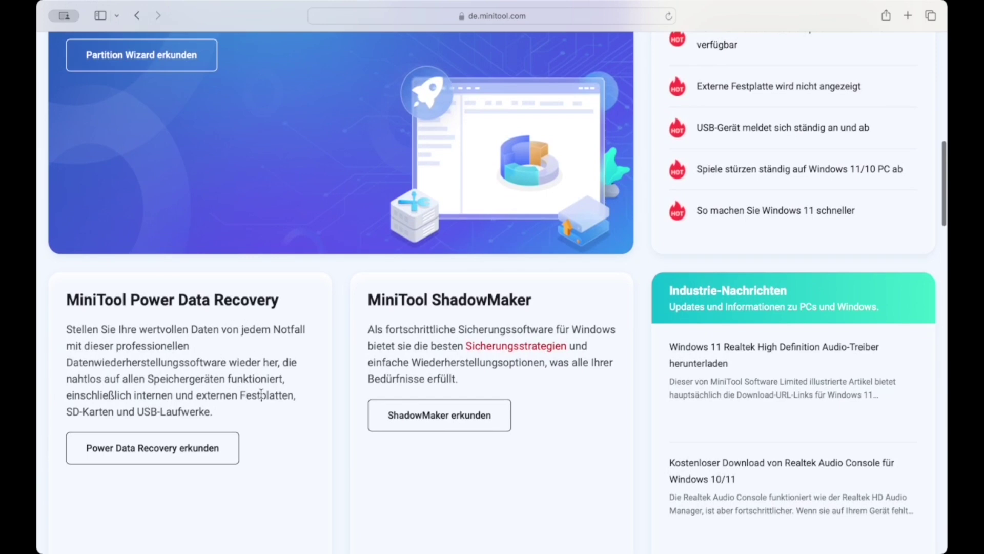
scroll(260, 393, down, 2)
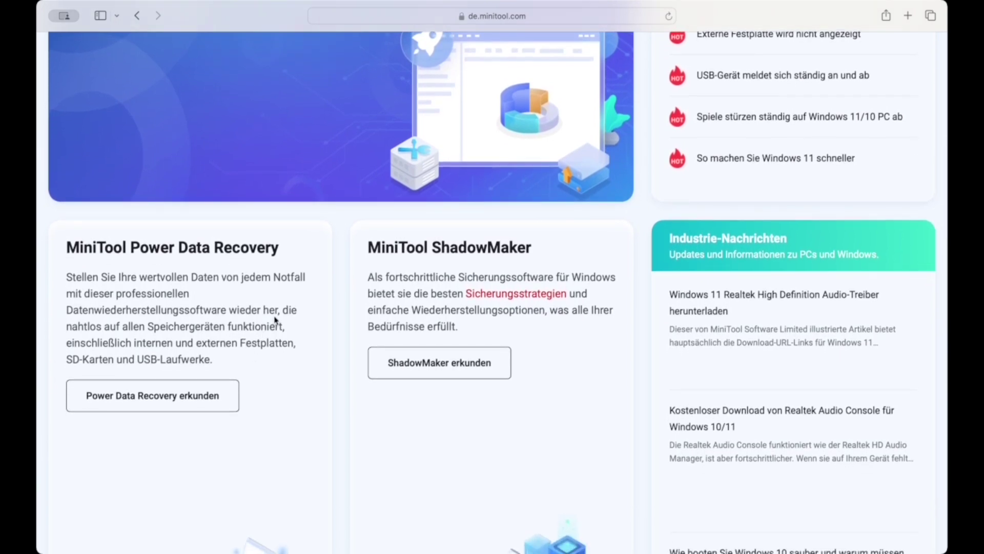
scroll(275, 320, down, 1)
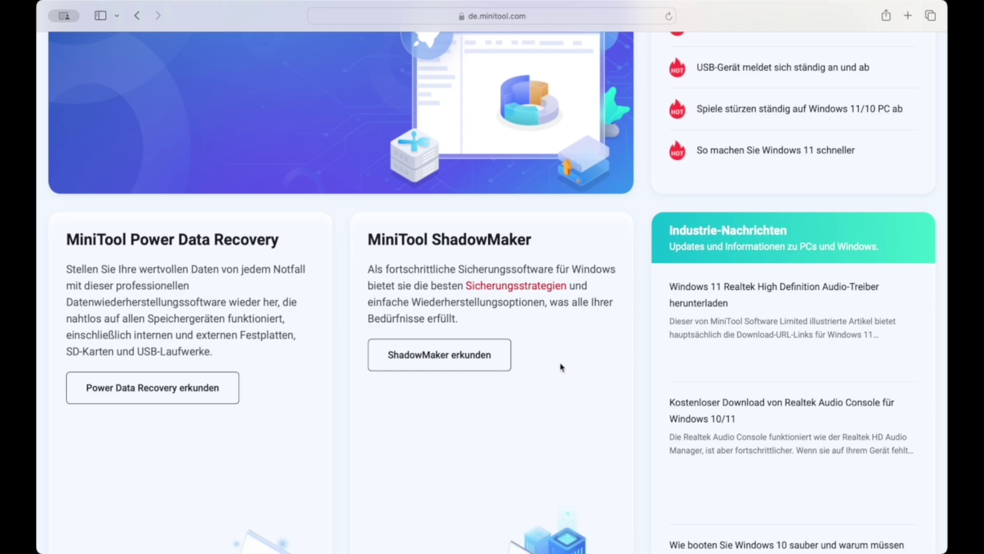
scroll(561, 369, down, 10)
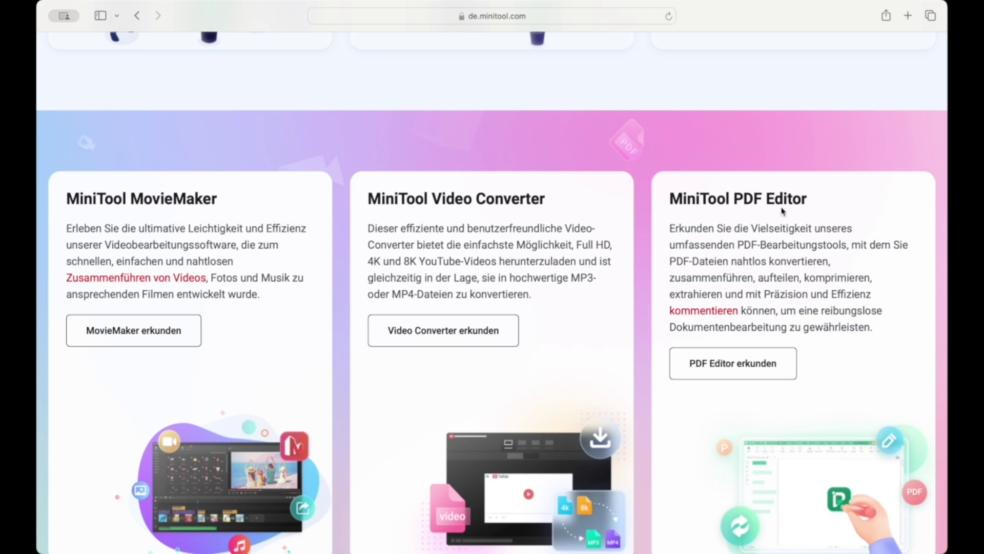
scroll(630, 302, down, 10)
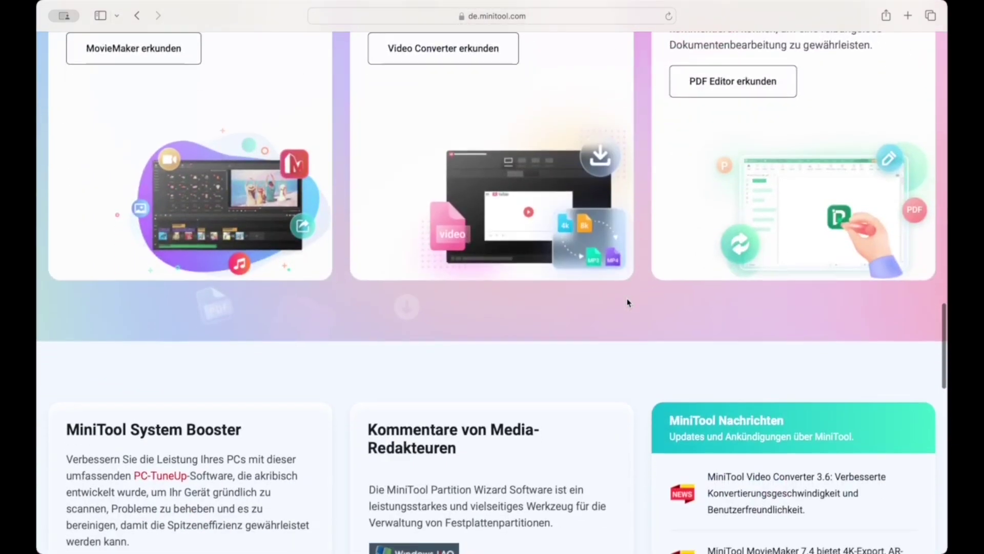
scroll(627, 302, down, 4)
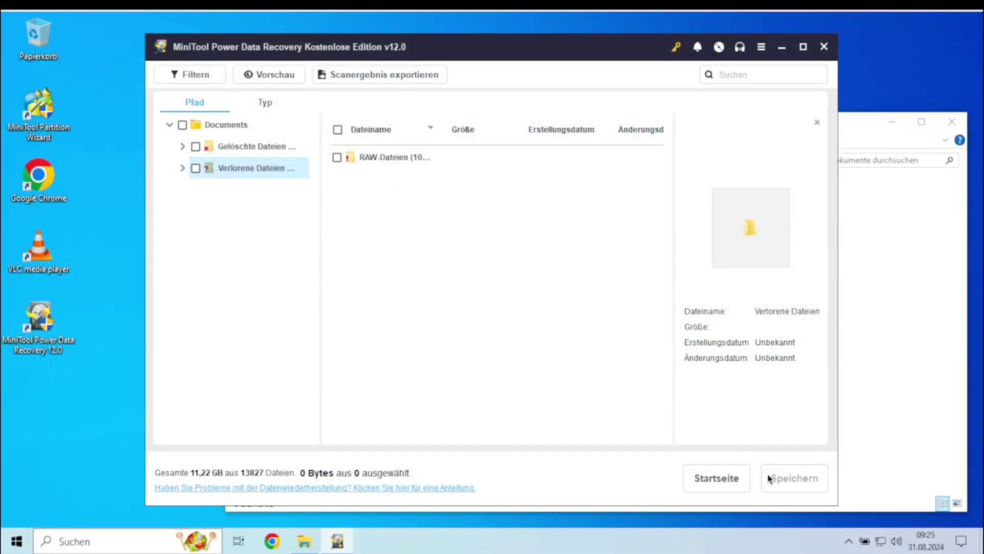
- Examine the RAW file categories under Verlorene Dateien and the scan results grouped by file type
click(874, 346)
click(184, 236)
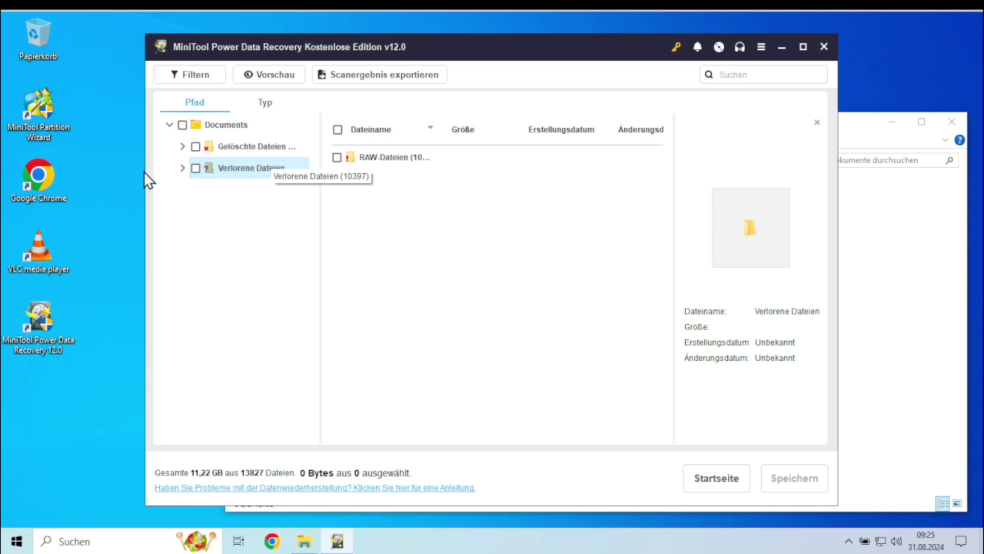
click(182, 168)
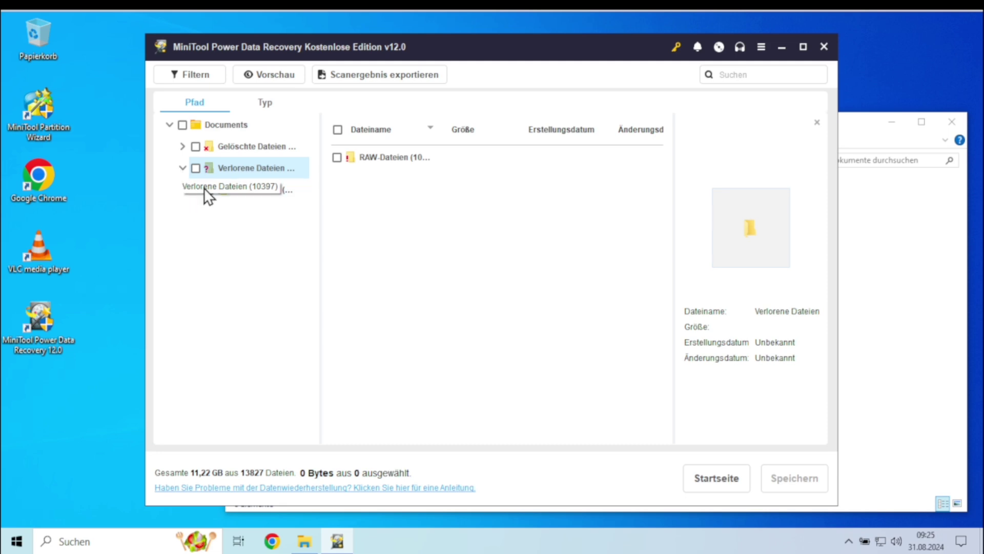
click(193, 190)
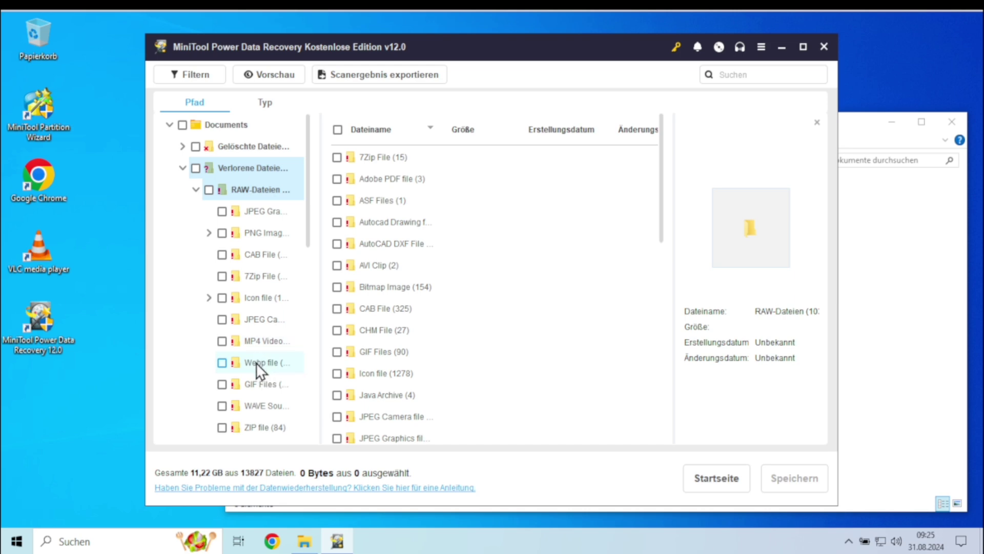
click(195, 189)
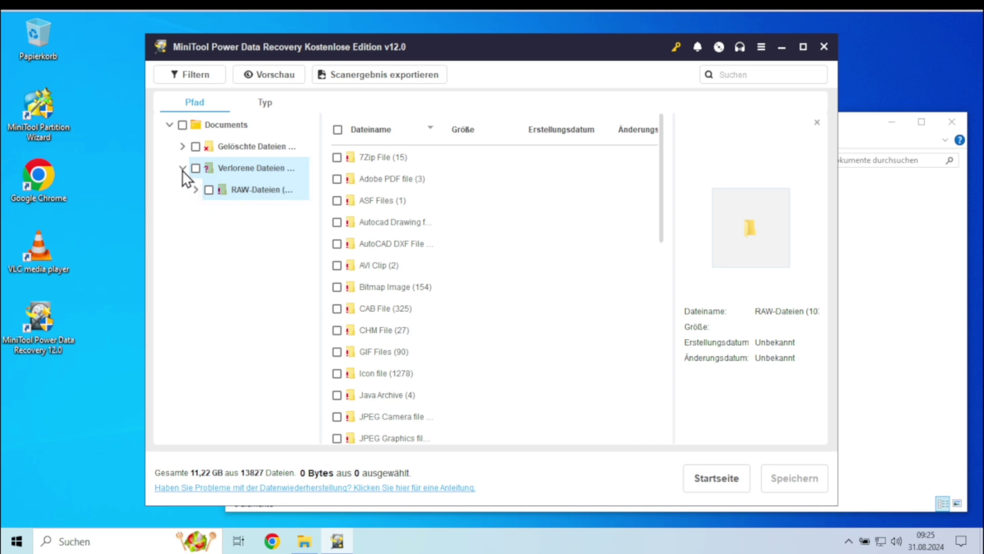
click(183, 168)
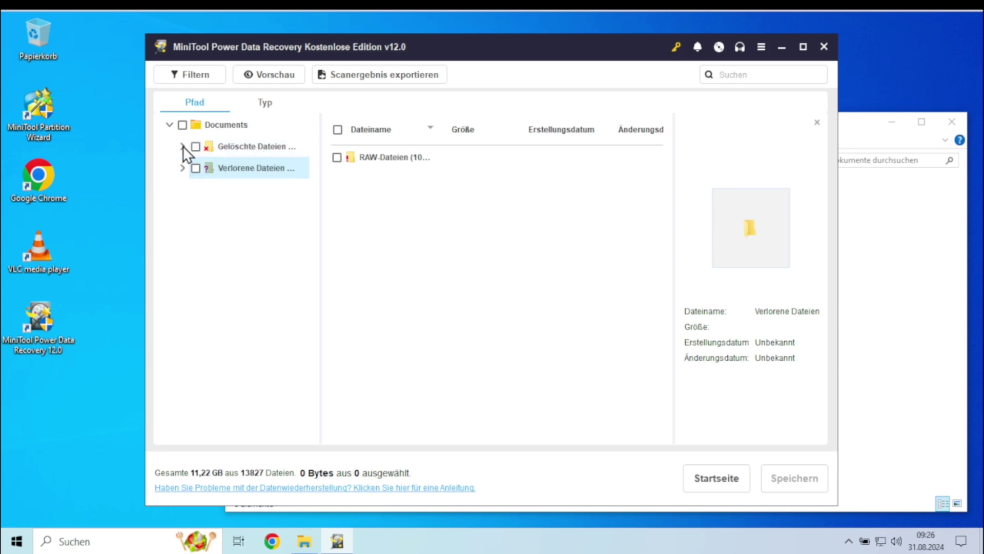
click(265, 103)
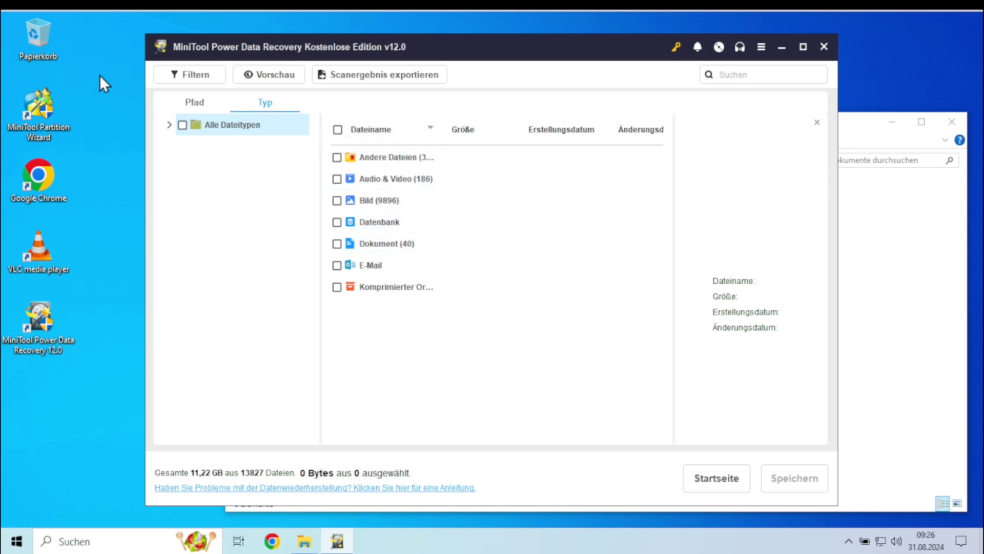
click(198, 101)
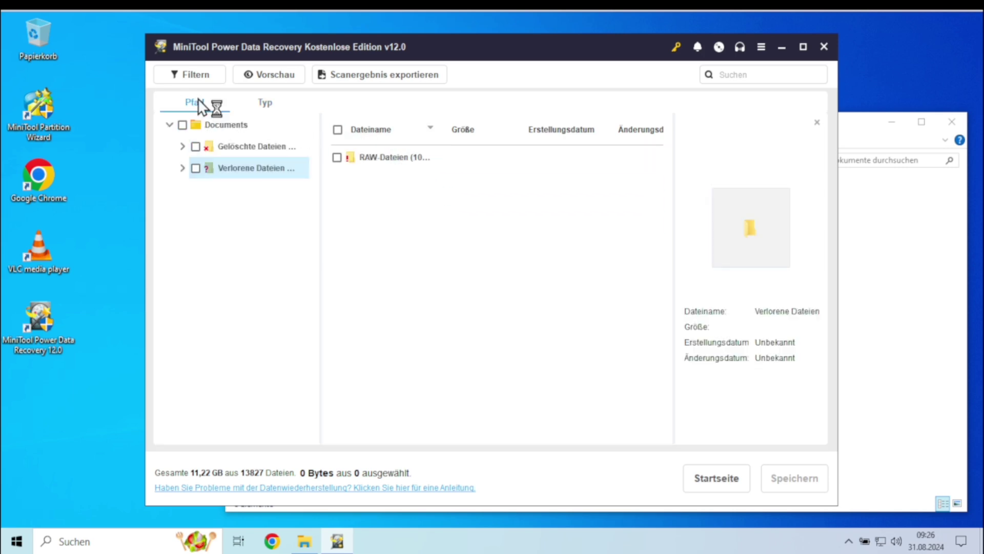
- Select the 802AAAAA folder and the image DSCN0036.JPG in 805AAAAA for recovery from the iPad photos folder under Gelöschte Dateien
click(182, 146)
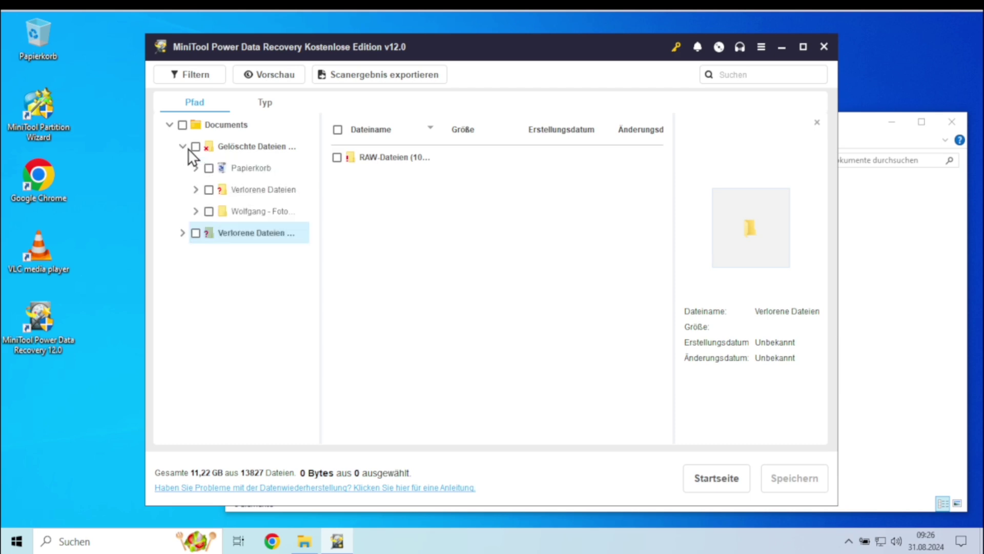
click(196, 150)
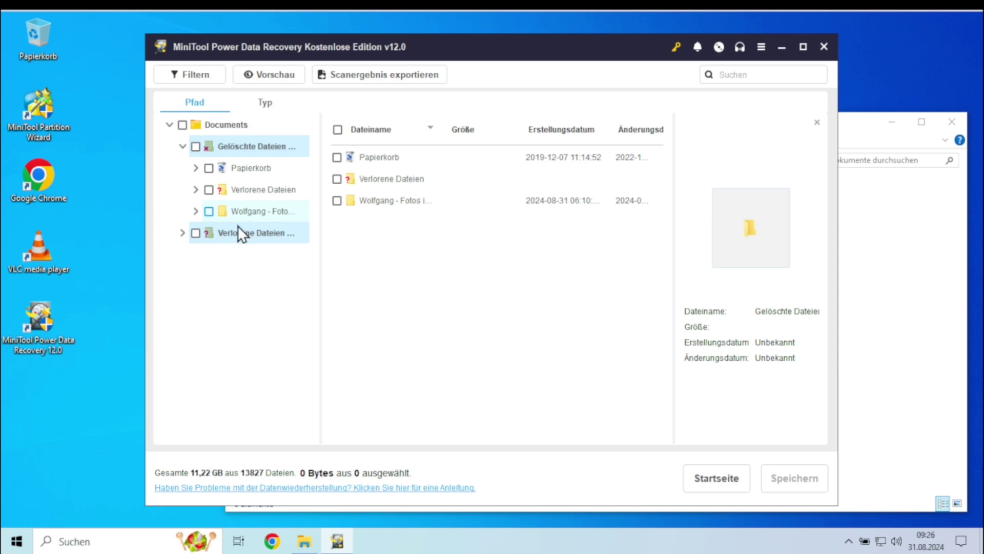
click(195, 211)
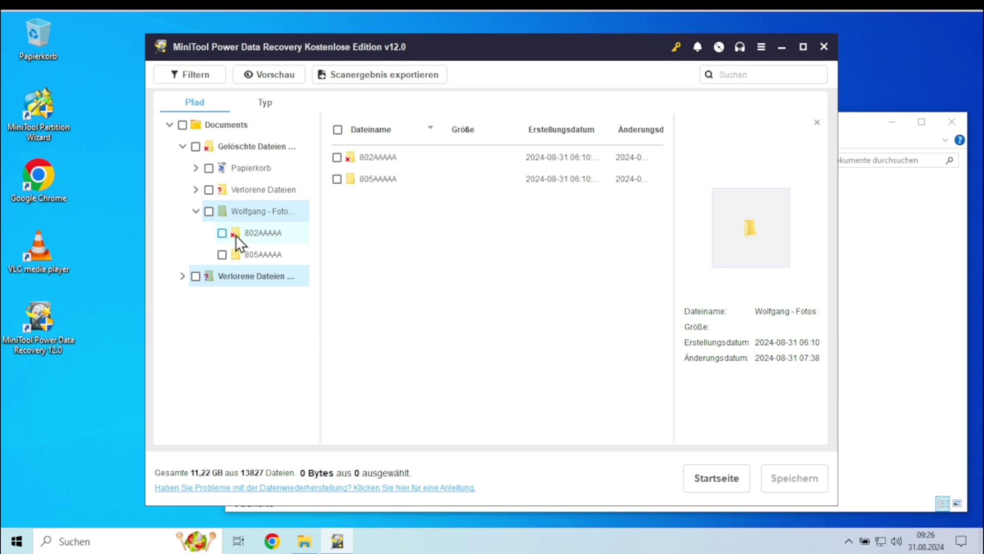
click(264, 232)
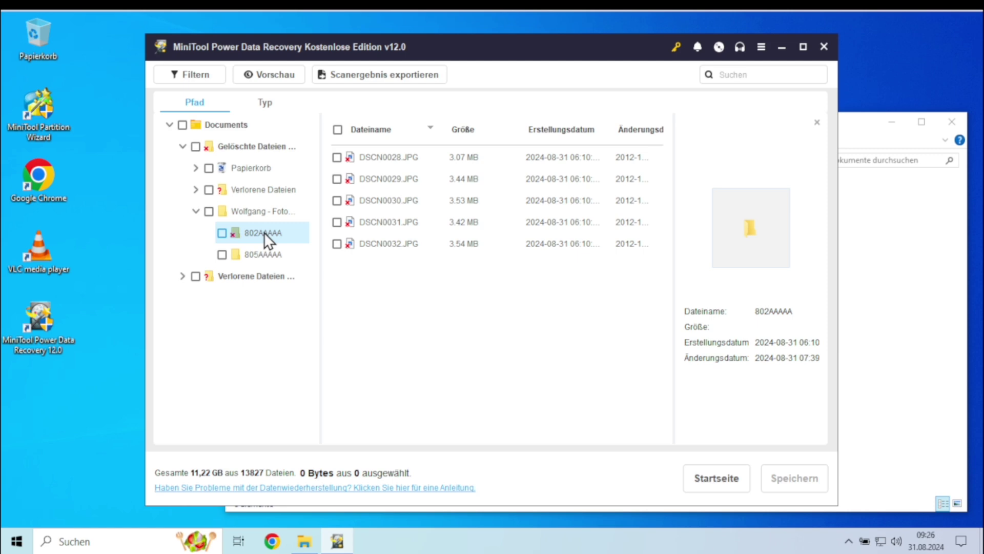
click(219, 234)
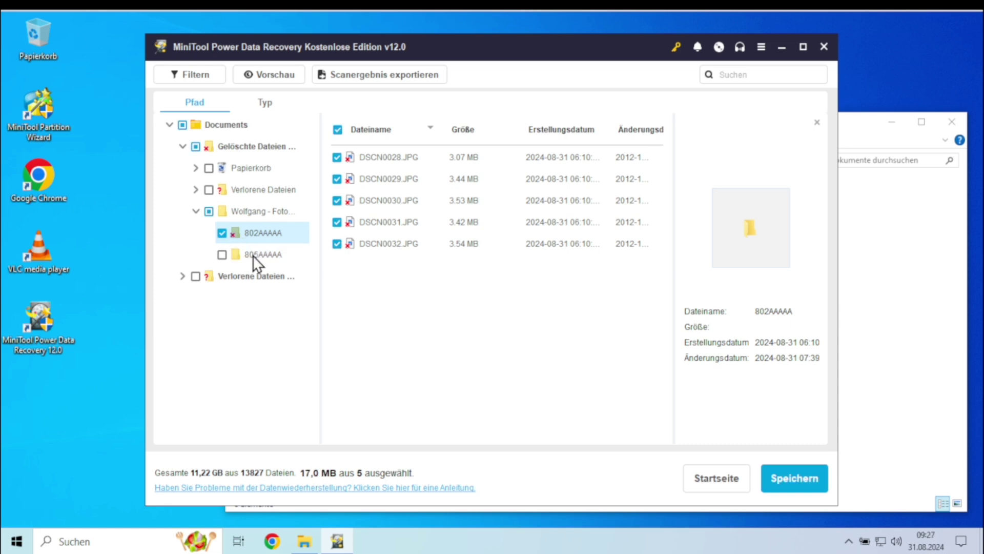
click(253, 255)
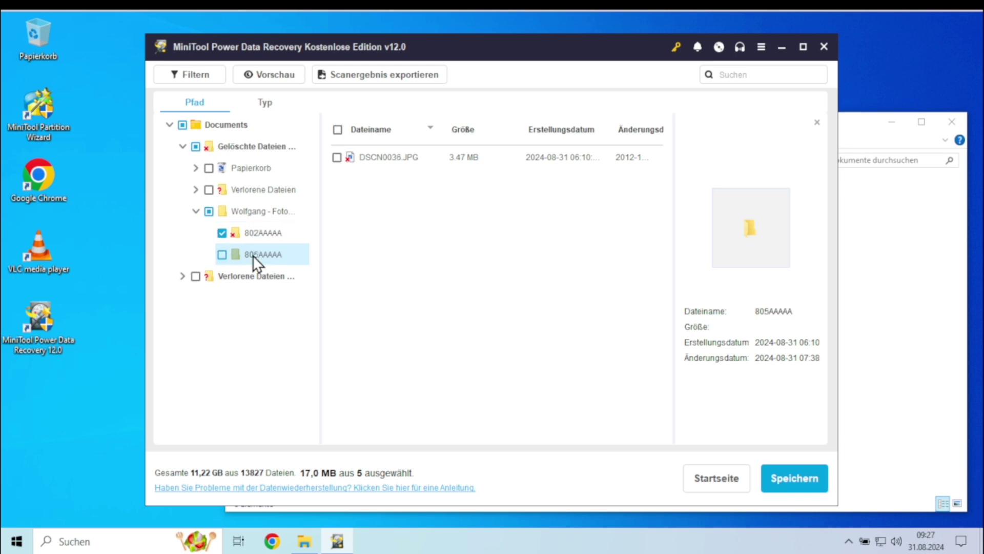
click(336, 157)
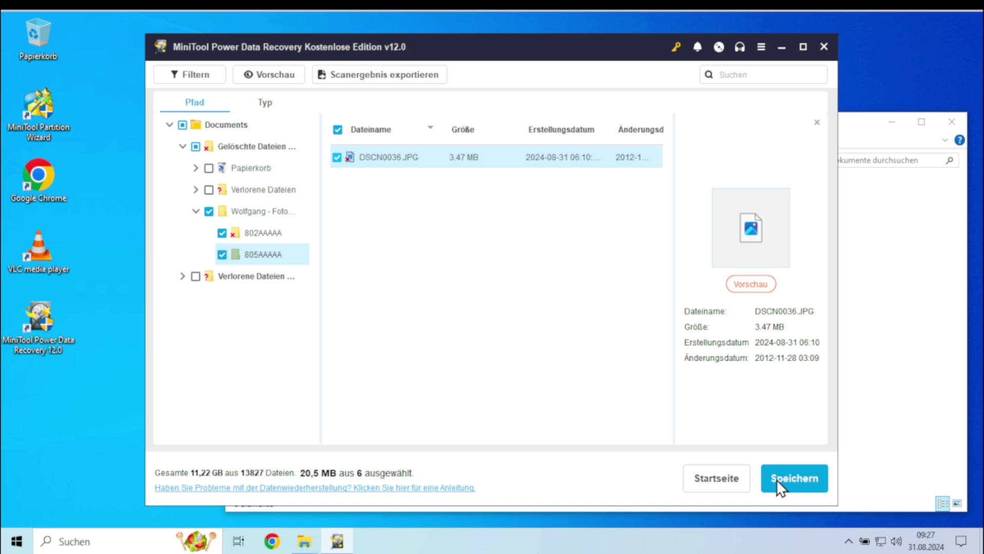
- Save the selected files to the Desktop folder of the user profile
click(777, 478)
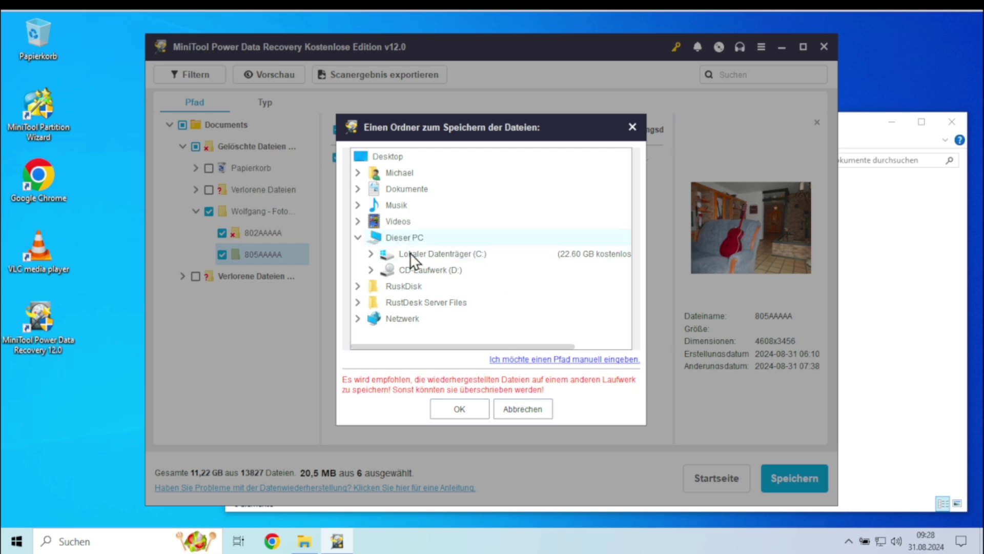
click(367, 174)
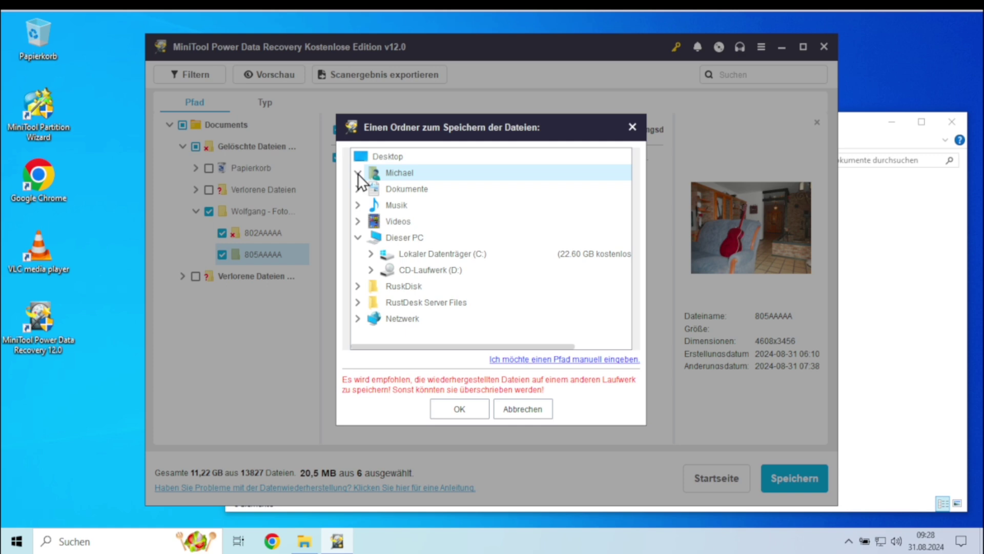
click(358, 173)
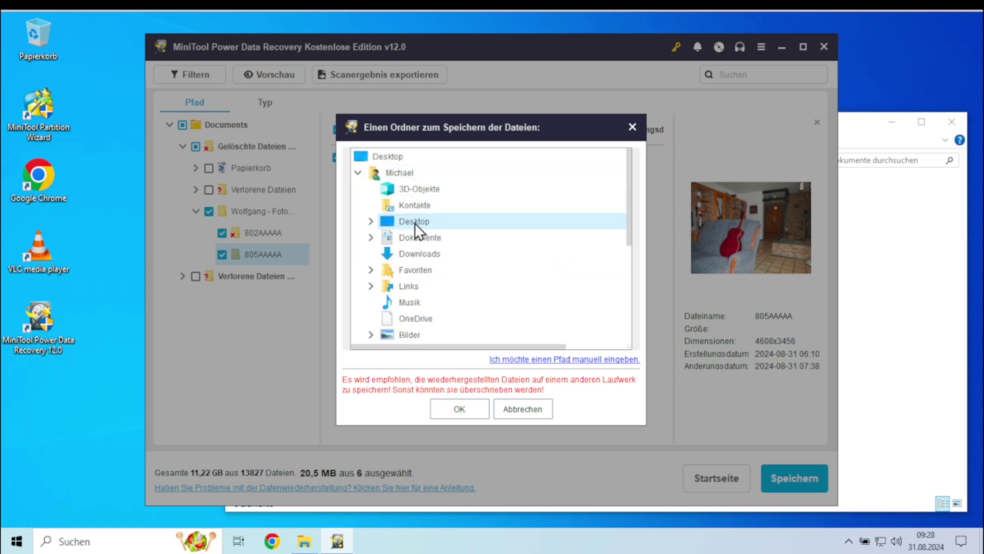
click(460, 409)
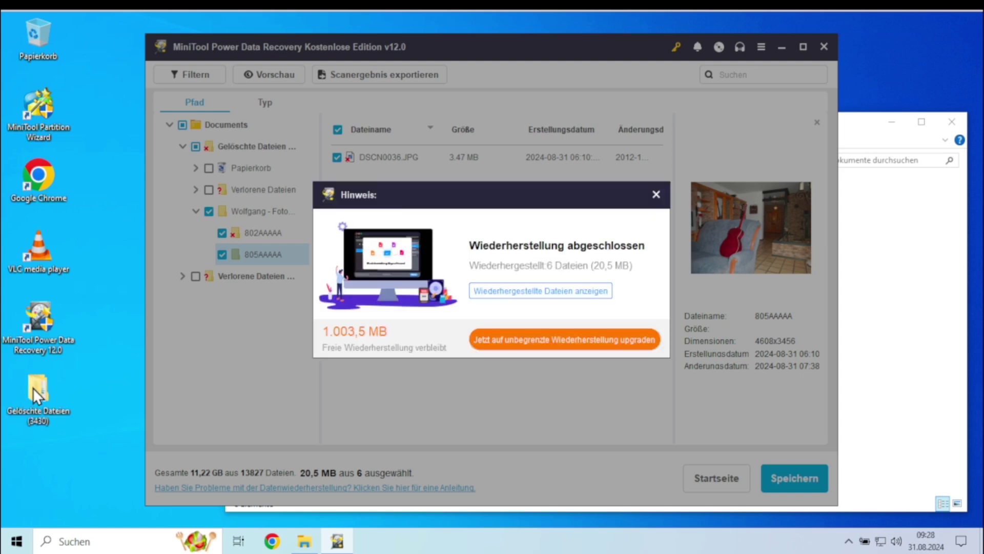
- Open the recovered Gelöschte Dateien (3430) folder on the desktop and its iPad photos subfolder
double_click(35, 387)
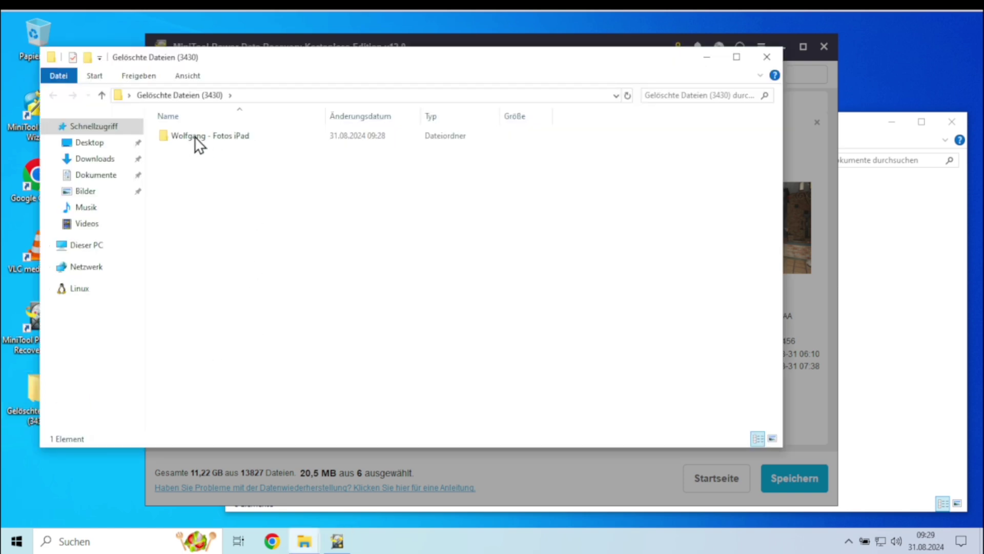
click(244, 135)
click(229, 134)
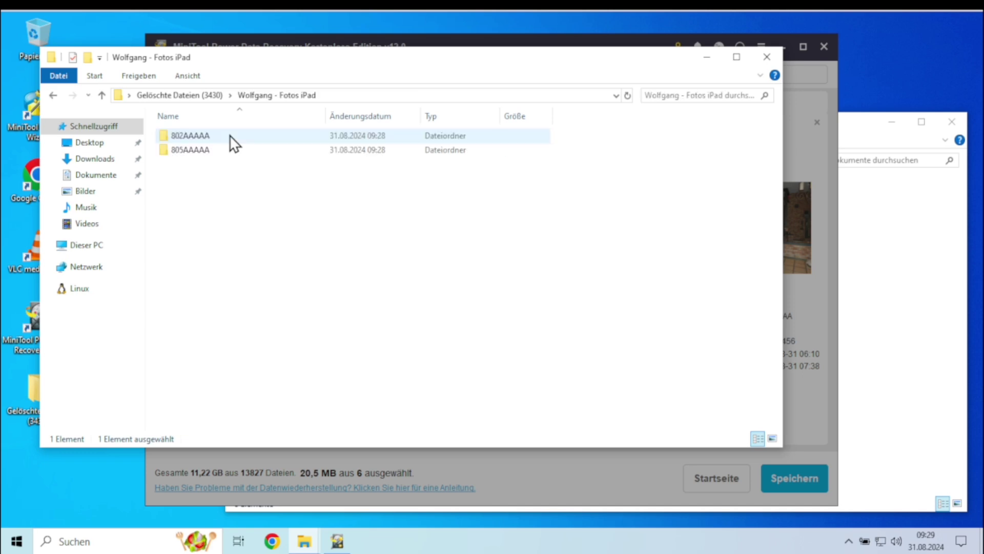
- Check the recovered images in the 802AAAAA and 805AAAAA folders, and close the folder window and the recovery notice
click(192, 134)
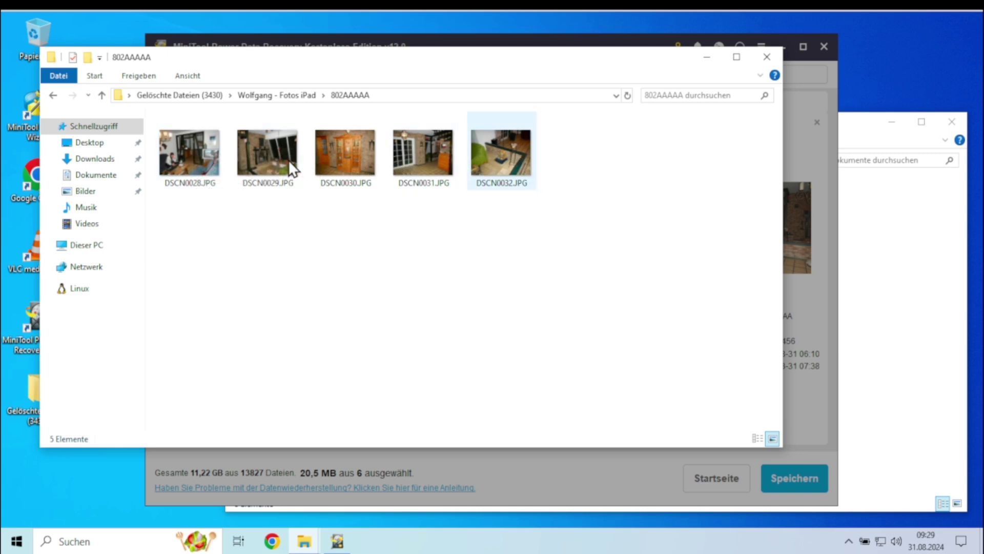
click(102, 95)
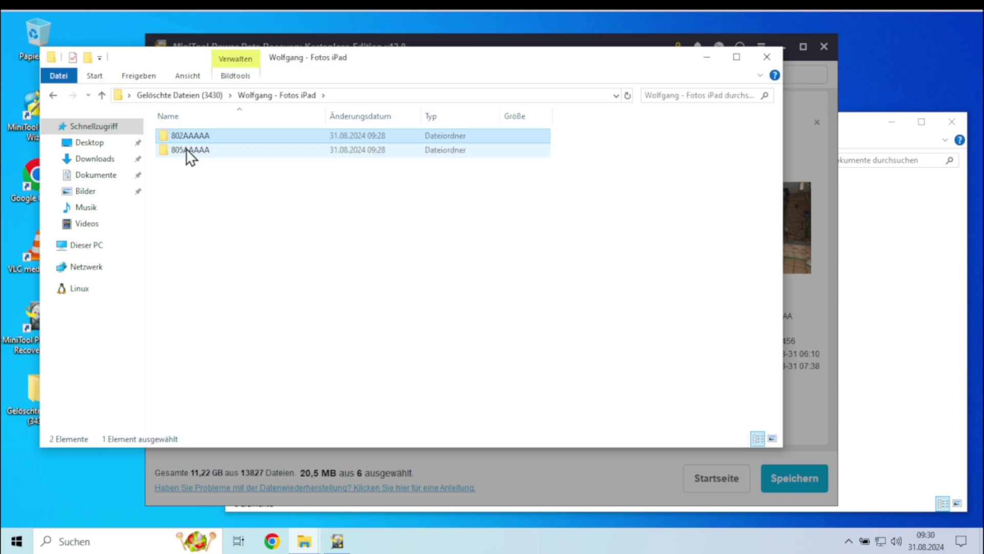
double_click(186, 149)
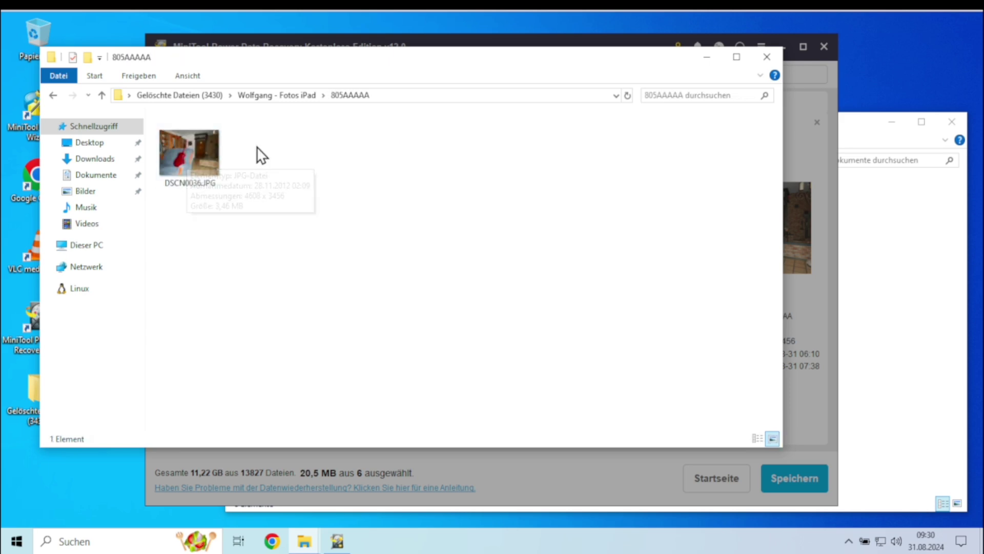
click(765, 57)
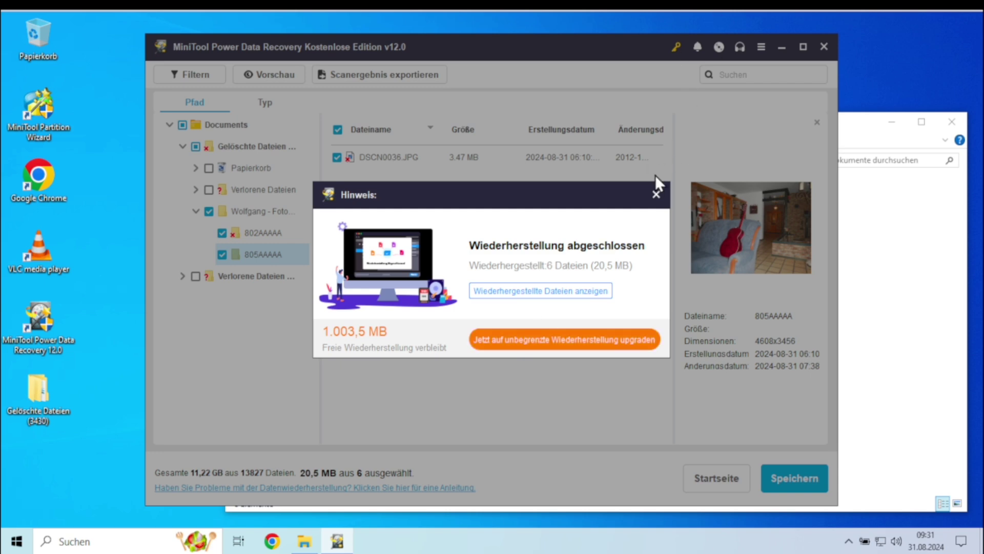
click(655, 193)
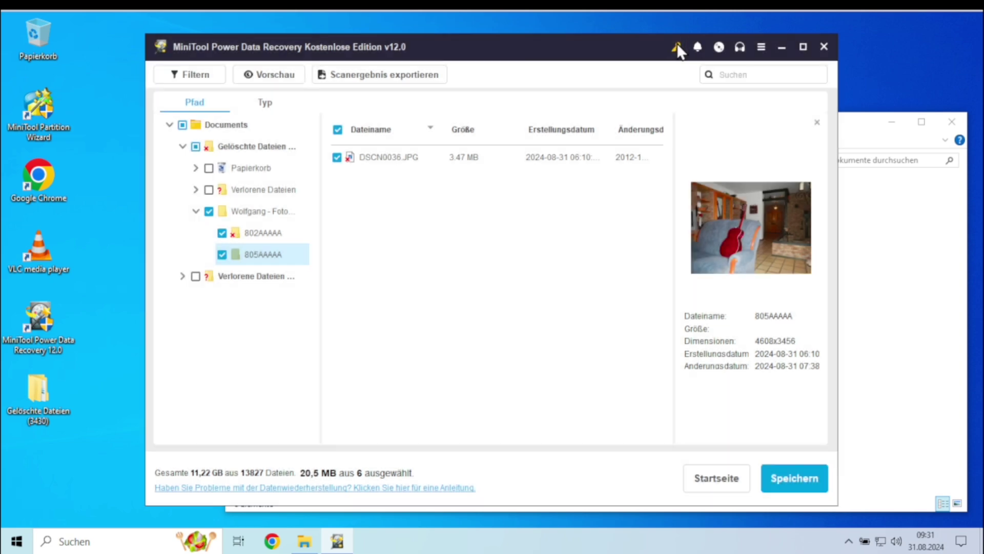
- Review the licence plans for personal users and the web page of the bootable edition
click(677, 45)
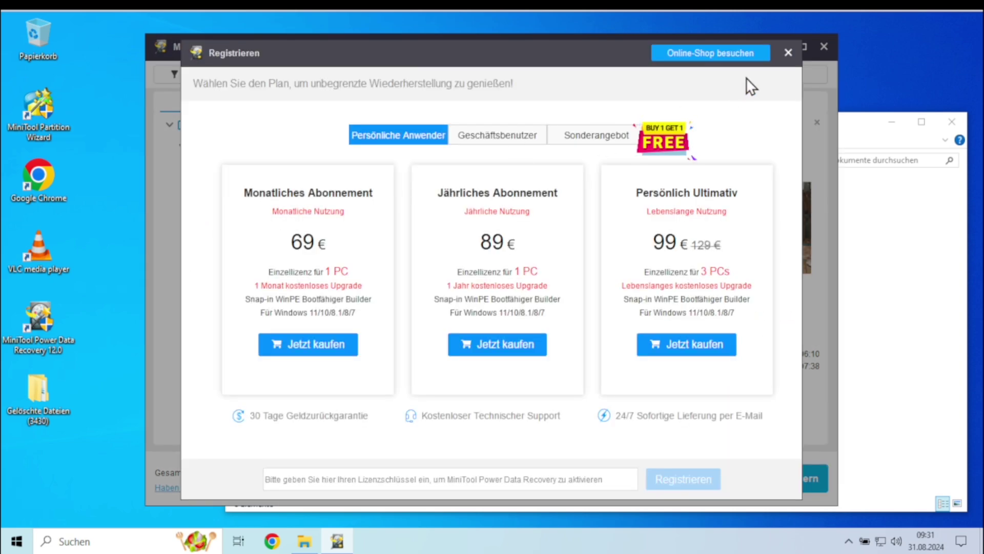
click(788, 54)
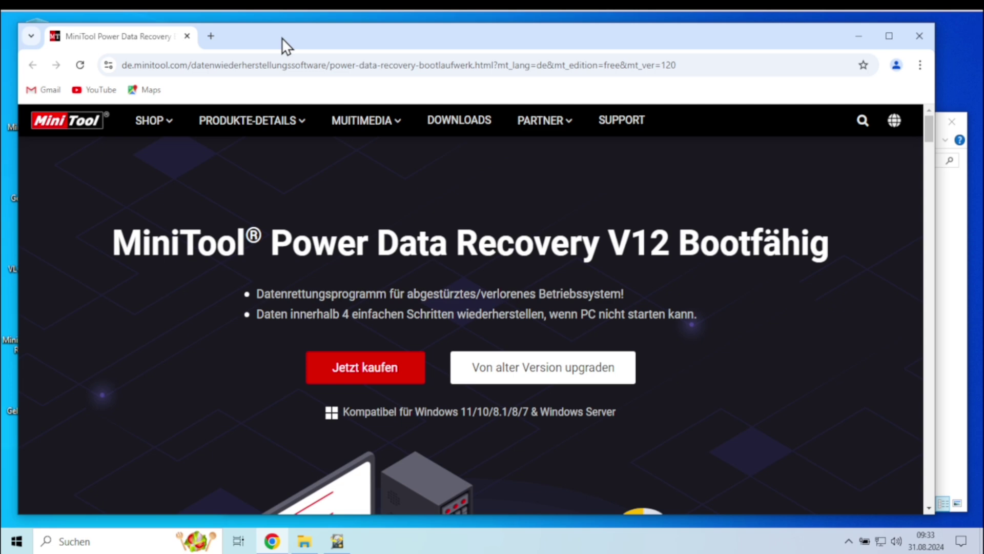
click(187, 36)
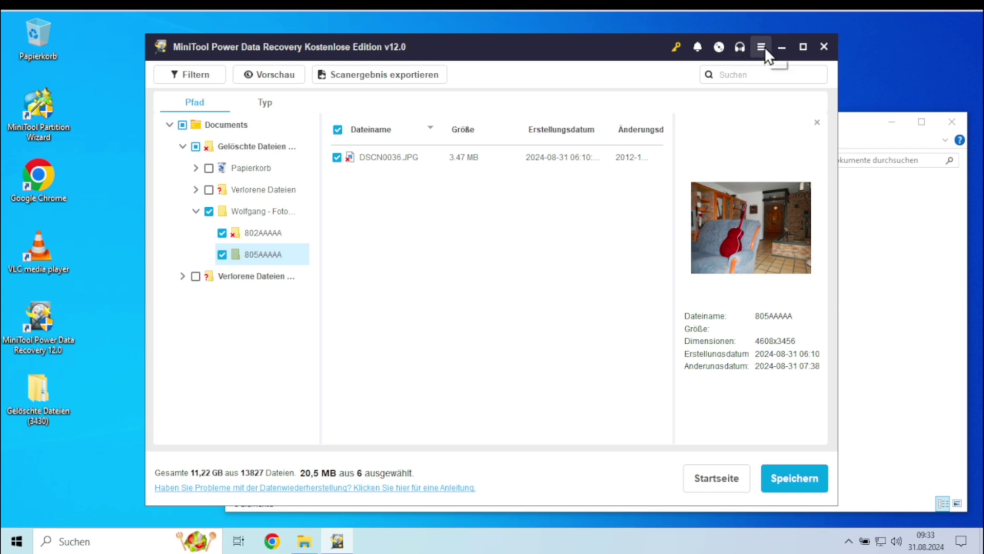
click(763, 48)
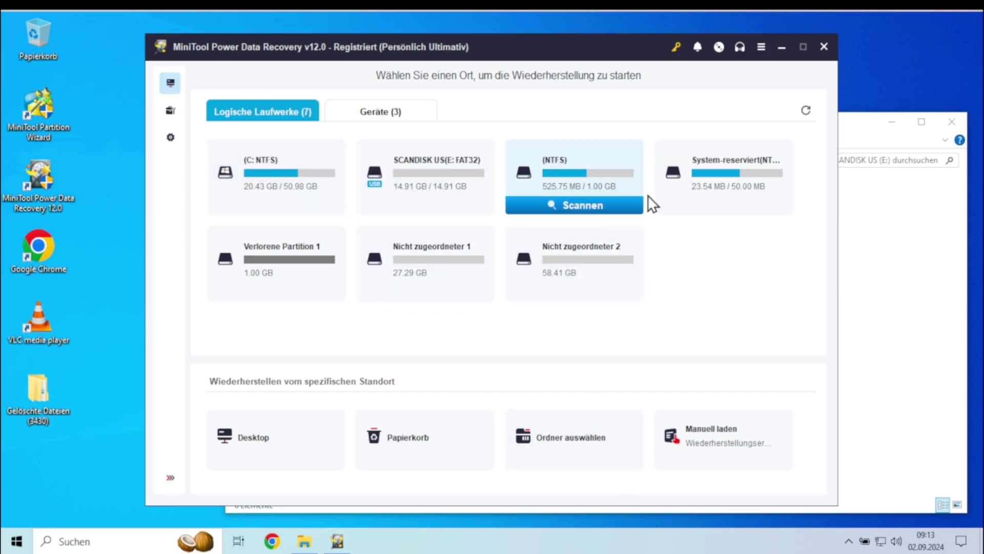
- View the additional utilities, and include E-Mail in the additional search for known file types in the scan settings
click(167, 117)
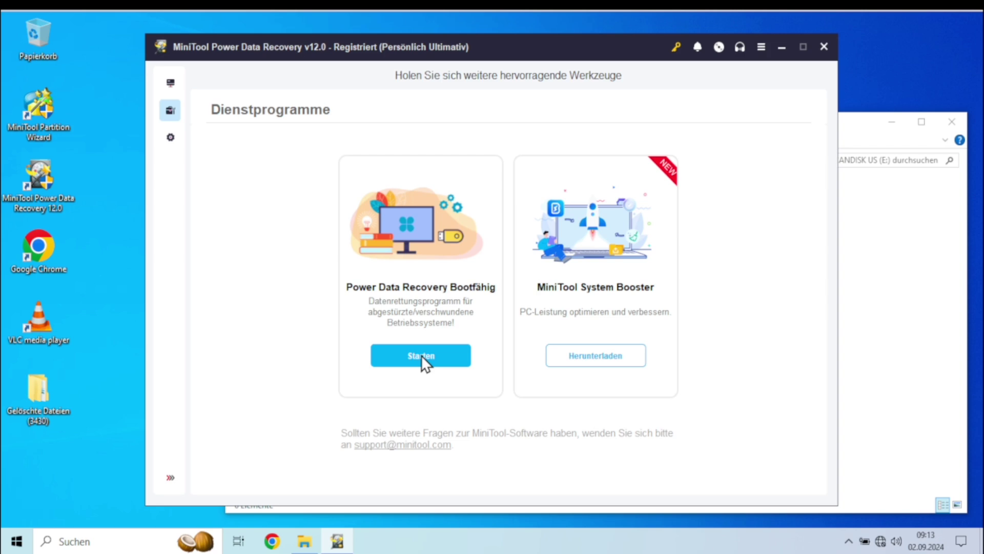
click(589, 347)
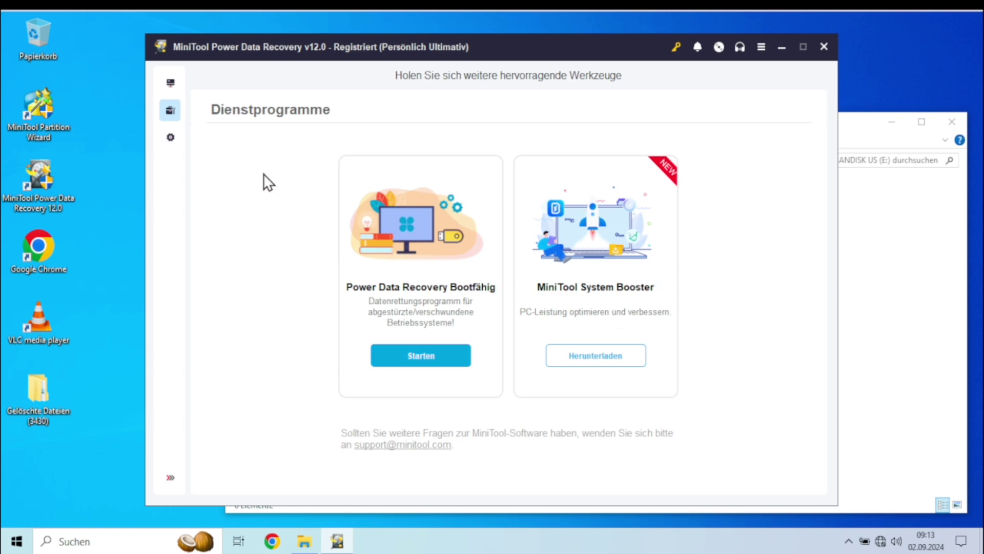
click(168, 138)
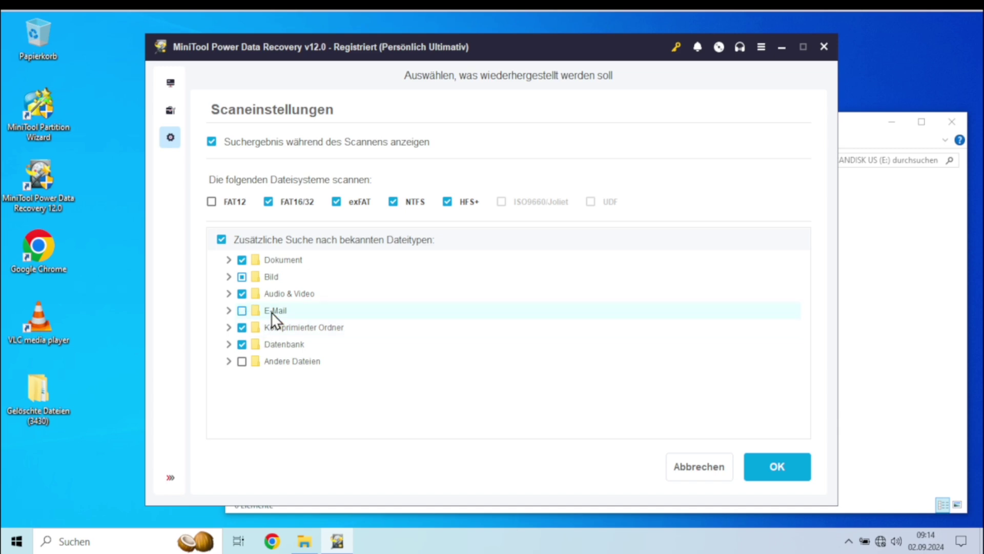
click(242, 310)
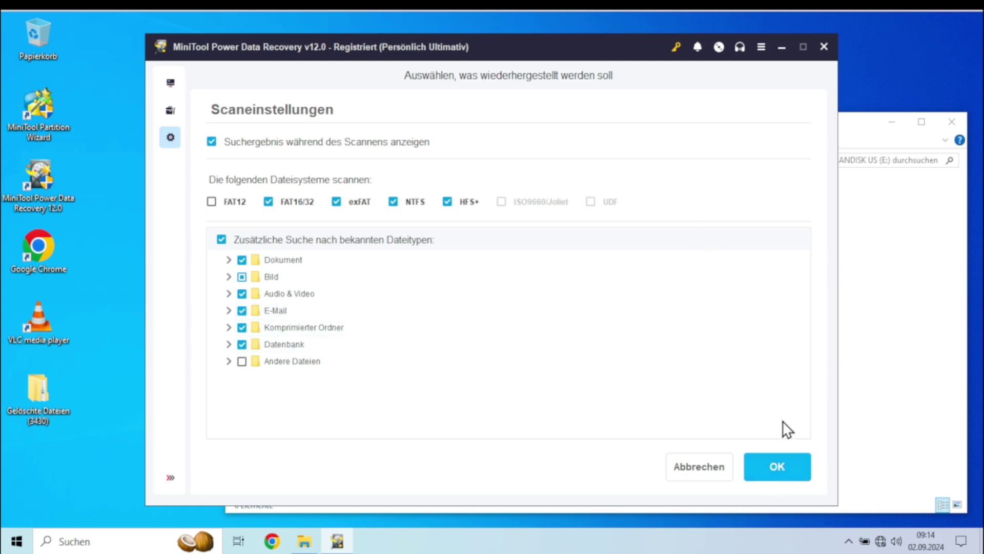
- Start the MiniTool Media Builder and choose a WinPE-based medium with USB stick E: as the target
click(717, 47)
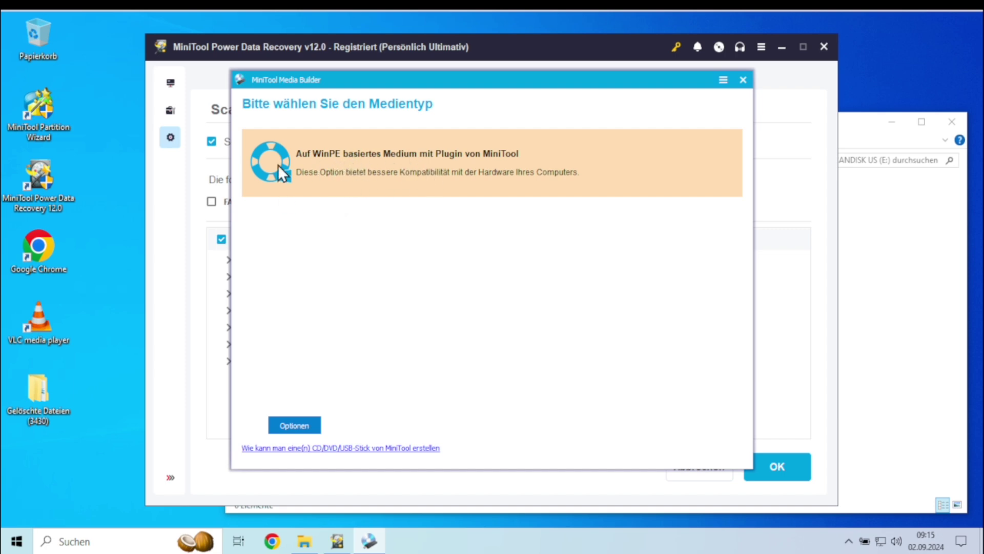
click(370, 165)
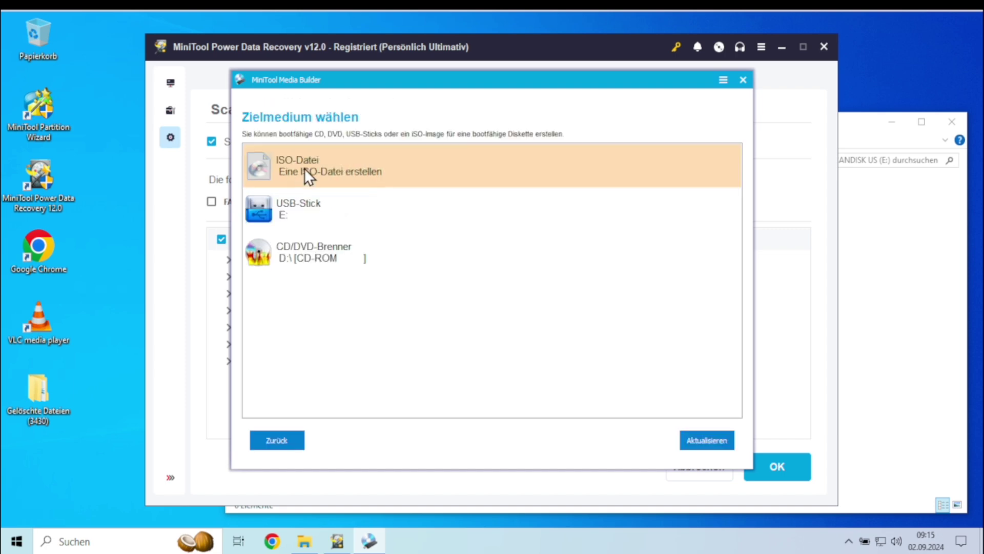
click(329, 209)
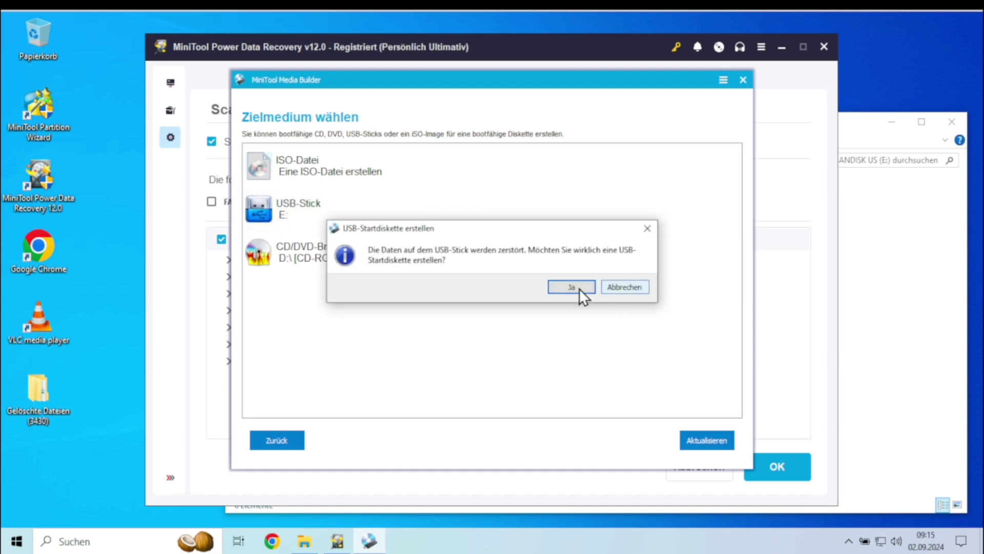
- Check the contents of drive E: in File Explorer and confirm creating the bootable USB stick
click(305, 541)
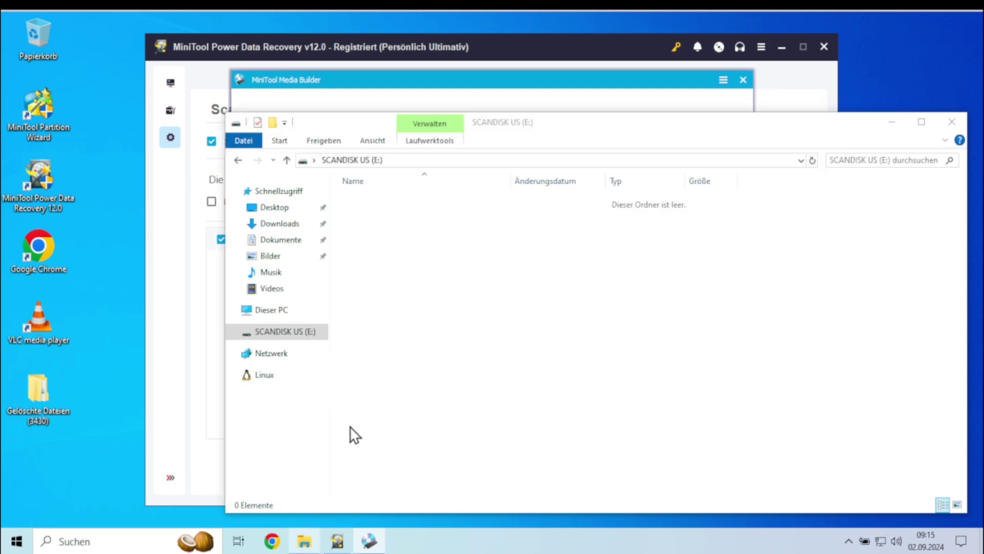
click(274, 310)
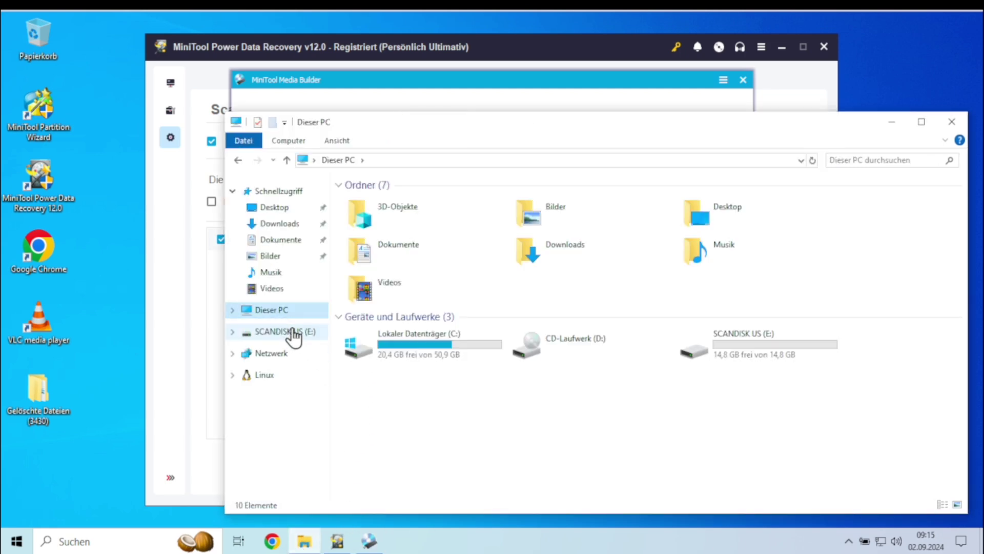
click(294, 332)
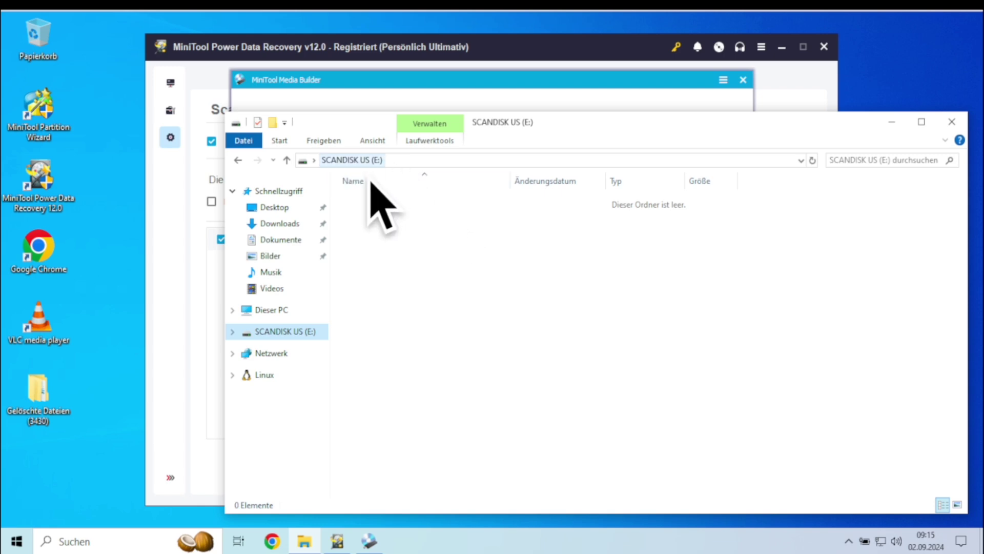
click(416, 80)
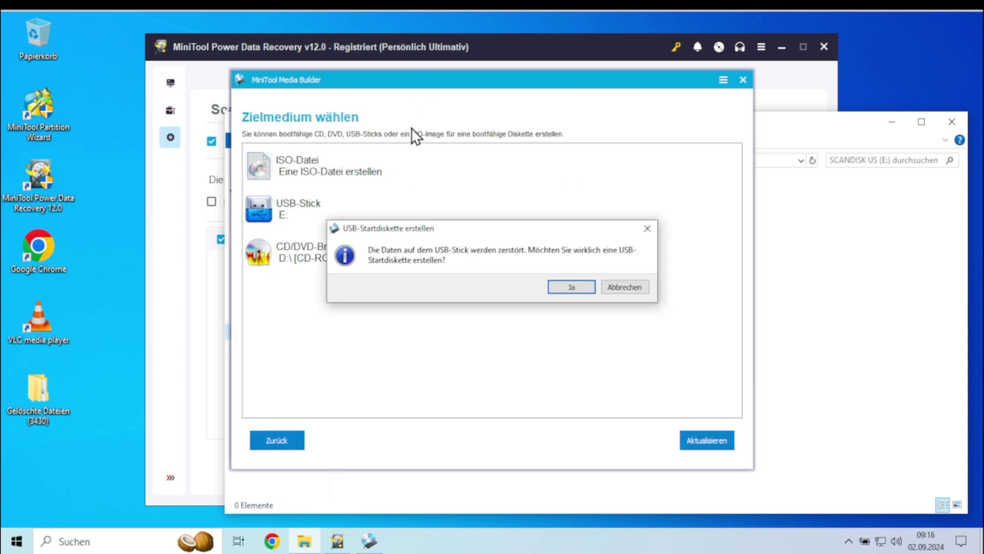
click(554, 287)
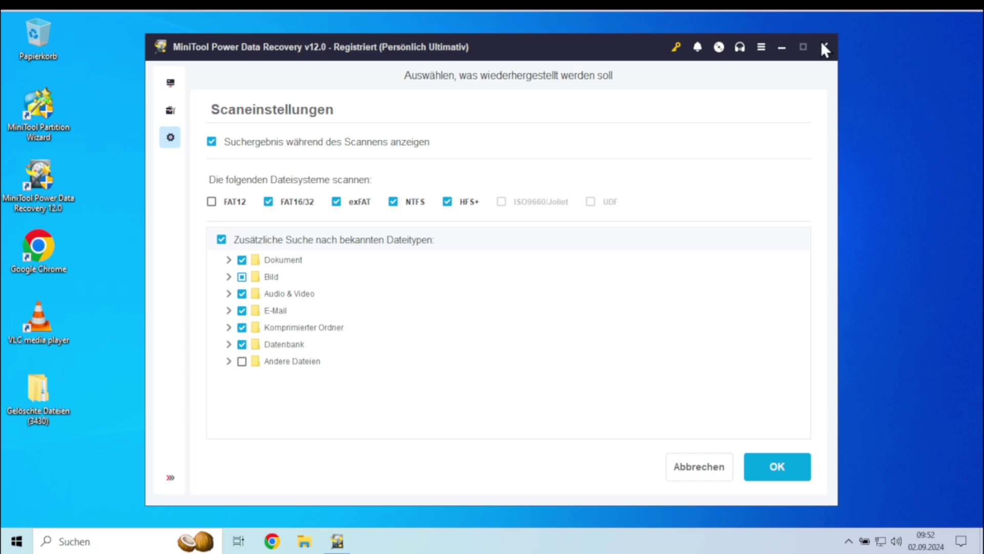
- Exit the recovery program and inspect the files on the MINITOOL (E:) drive in File Explorer
click(823, 46)
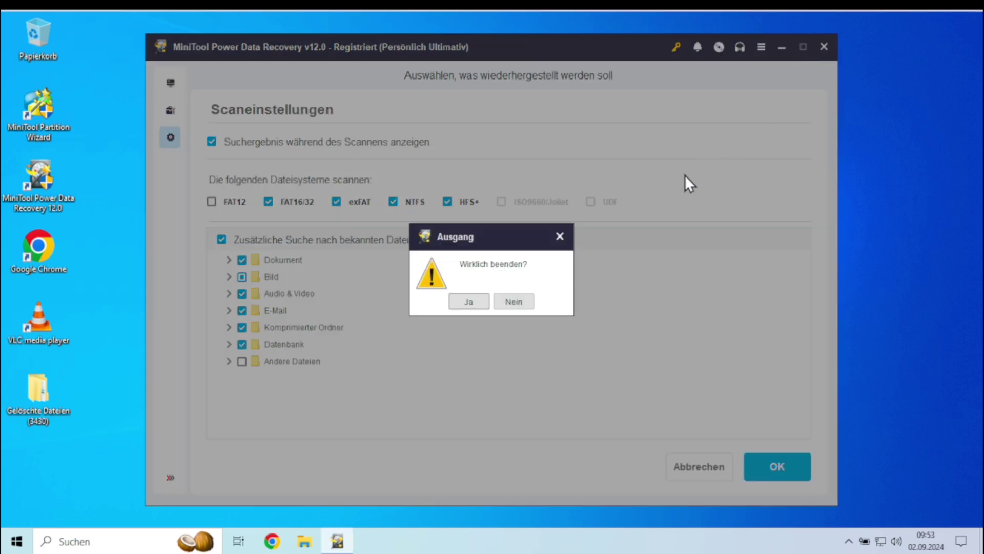
click(468, 301)
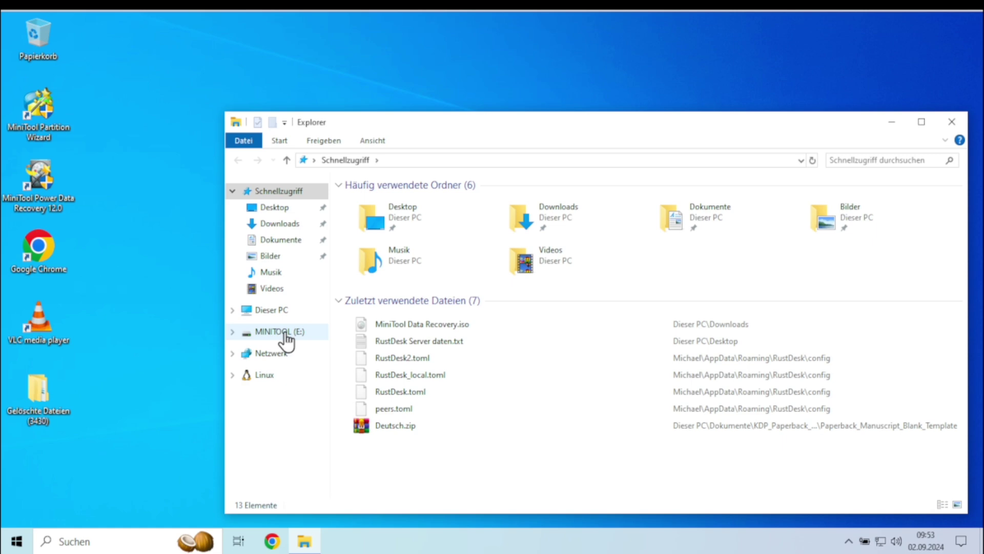
click(283, 332)
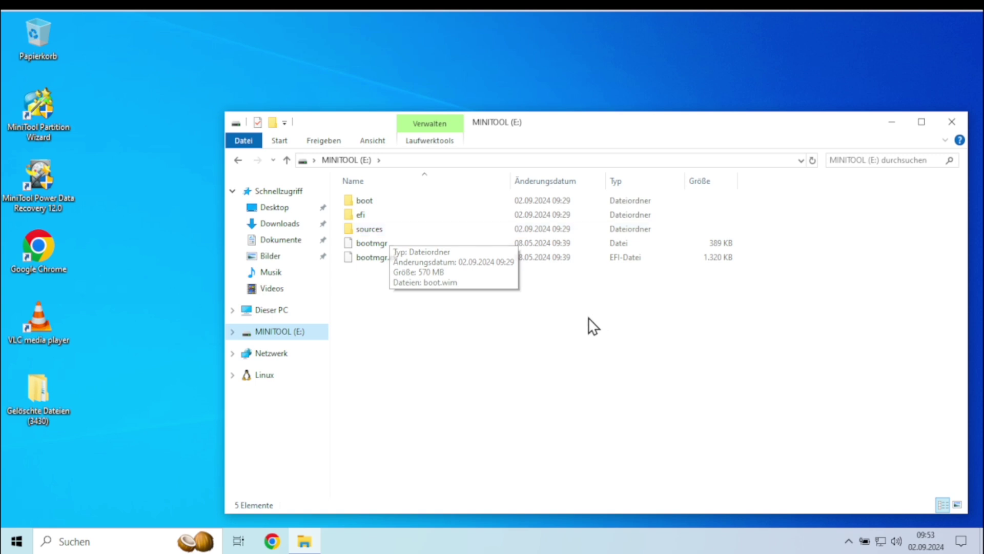
click(901, 175)
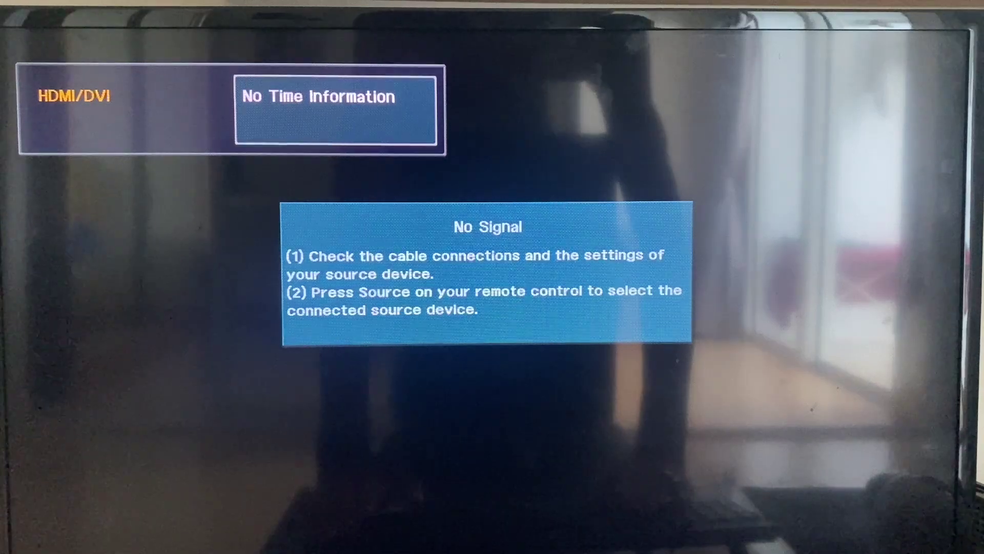
- Boot the computer from the SanDisk Cruzer Blade USB stick through Boot Override in the Aptio firmware setup
key(Right)
key(Right)
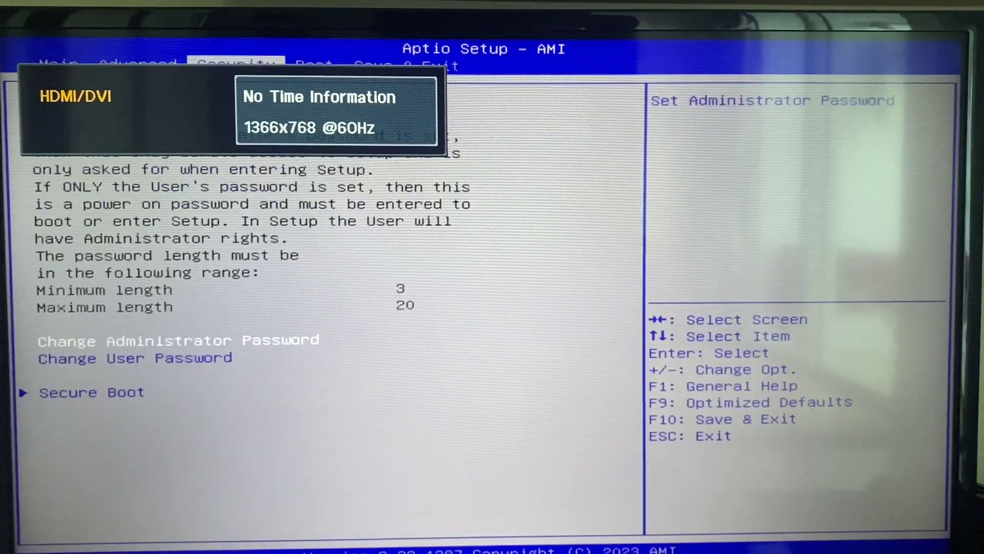
key(Right)
key(Right)
key(Down)
key(Down)
key(Down)
key(Down)
key(Down)
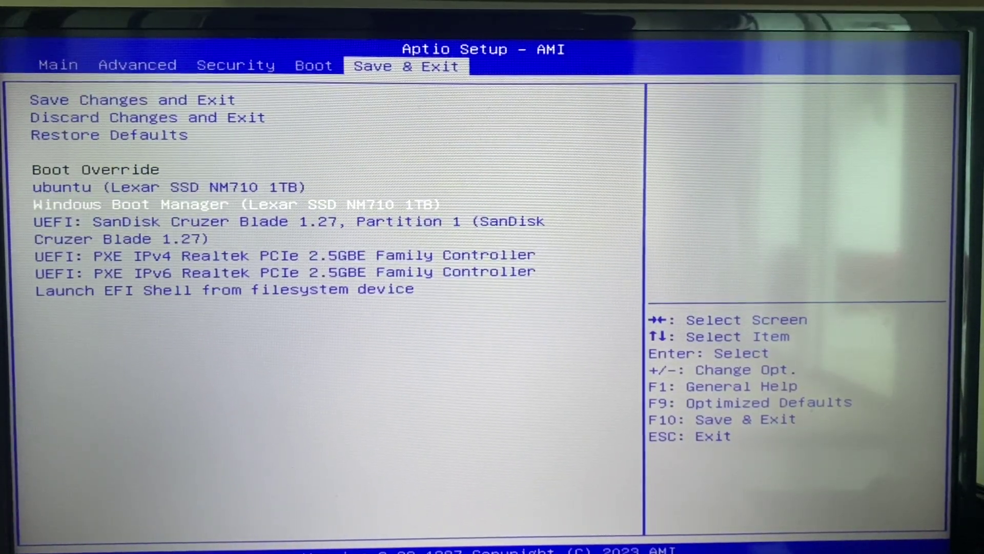
key(Return)
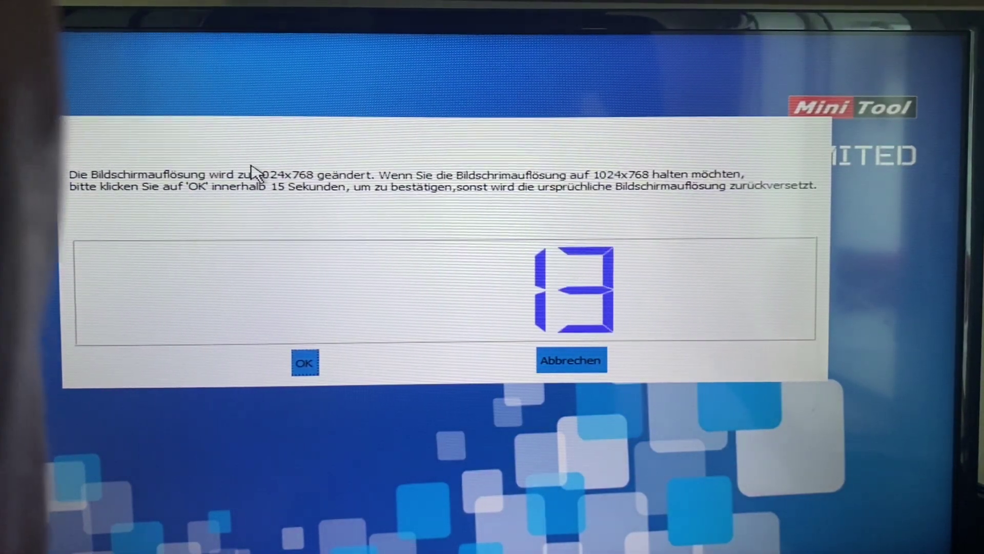
- Launch MiniTool Power Data Recovery at a 1024x768 screen resolution and start scanning the (C: NTFS) drive
click(304, 365)
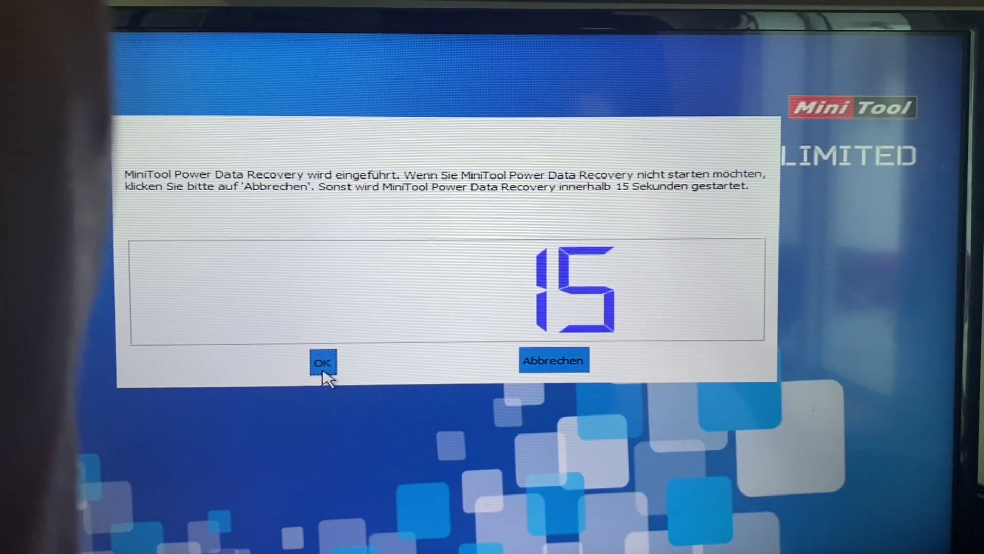
click(325, 367)
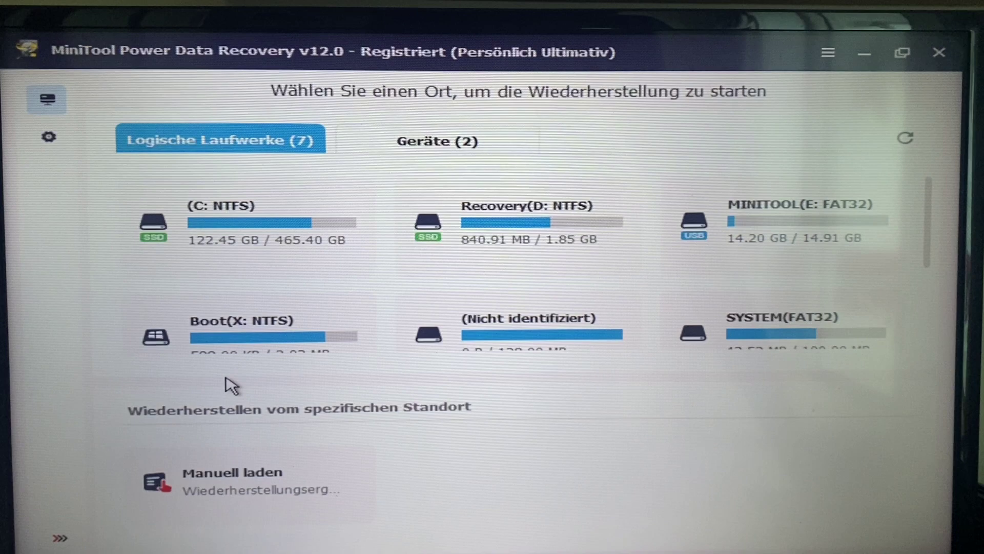
mouse_move(180, 261)
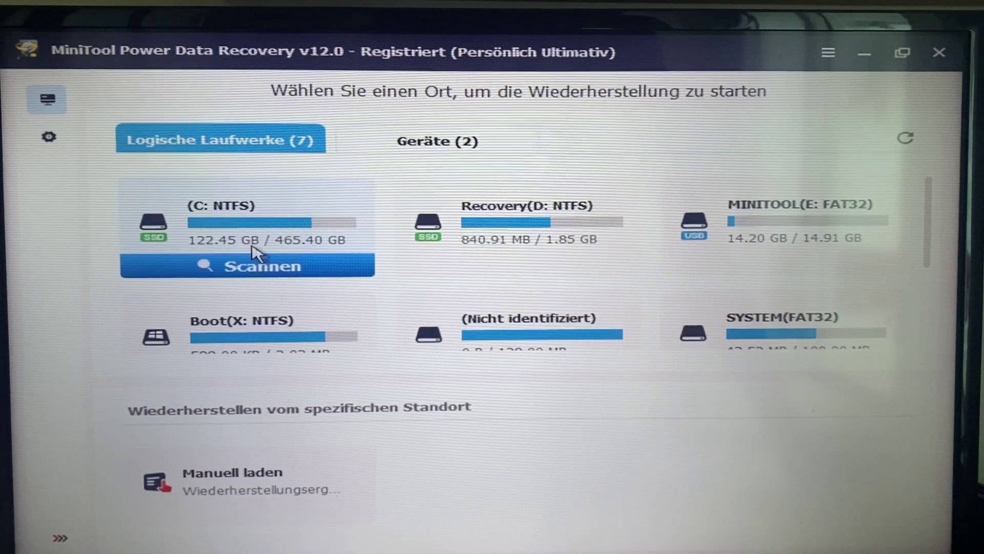
double_click(218, 236)
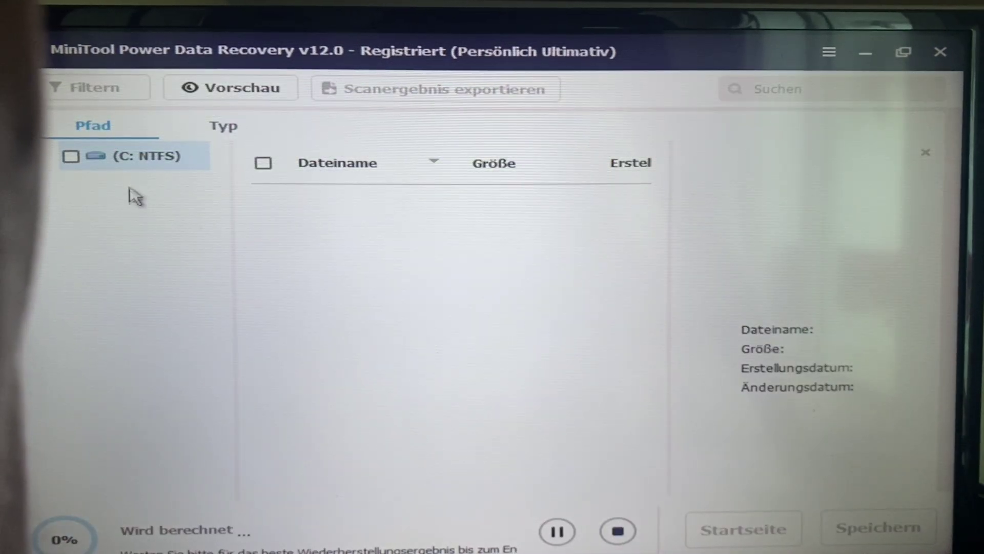
- Examine the Verlorene Dateien and Gelöschte Dateien folders in the scan results of (C: NTFS)
click(153, 159)
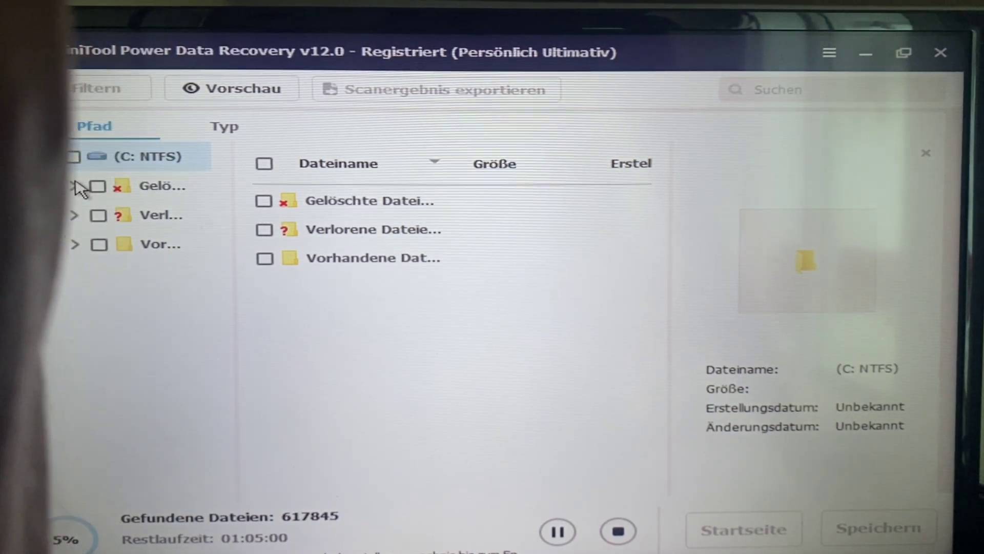
click(78, 217)
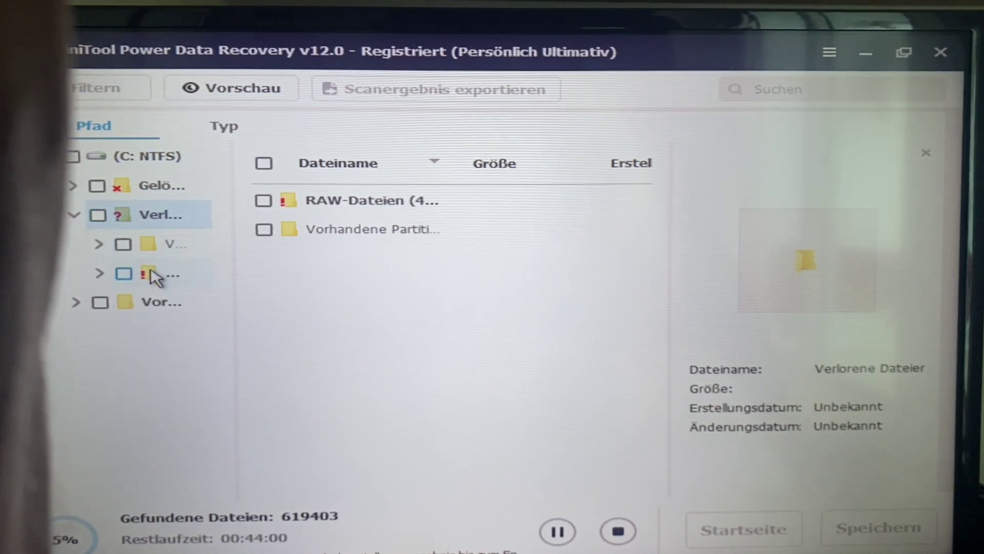
click(77, 304)
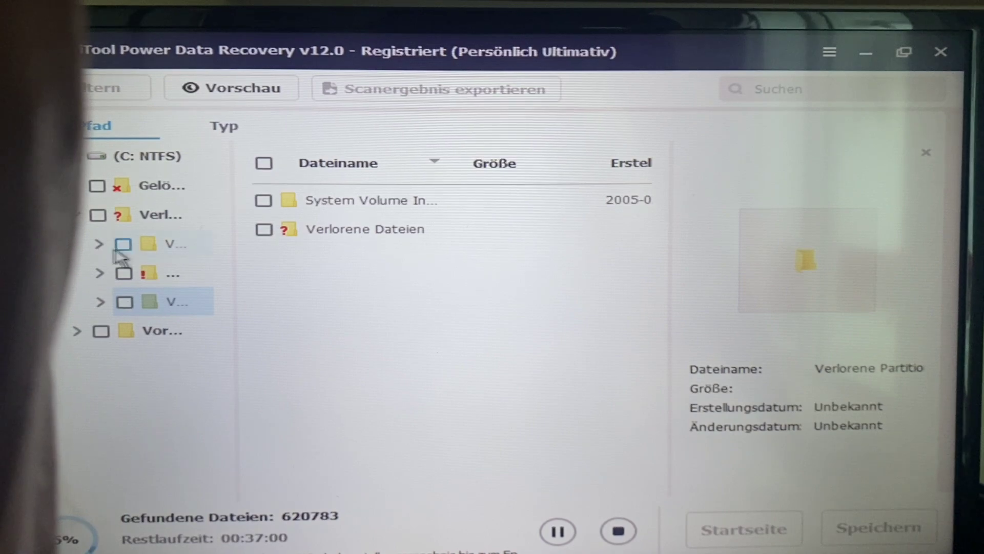
click(137, 187)
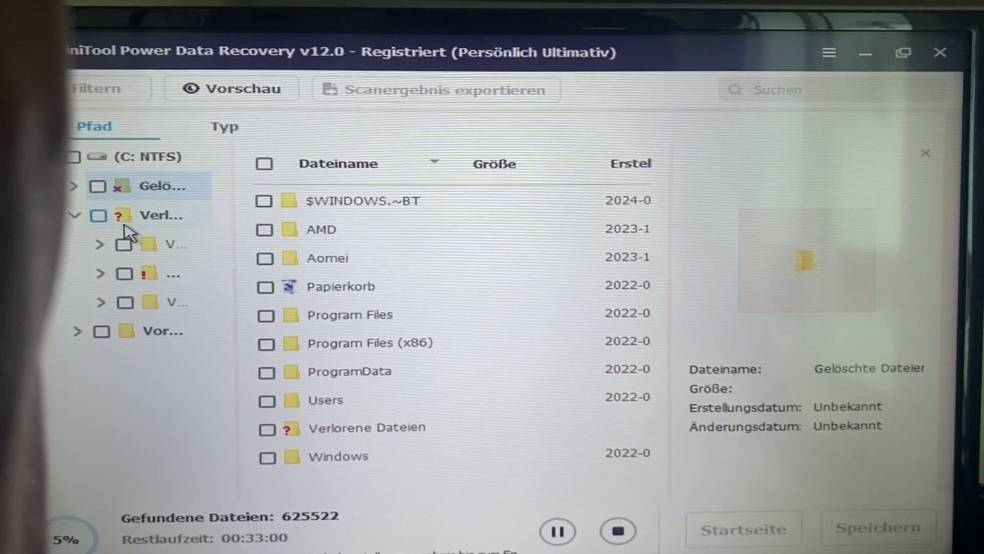
click(73, 188)
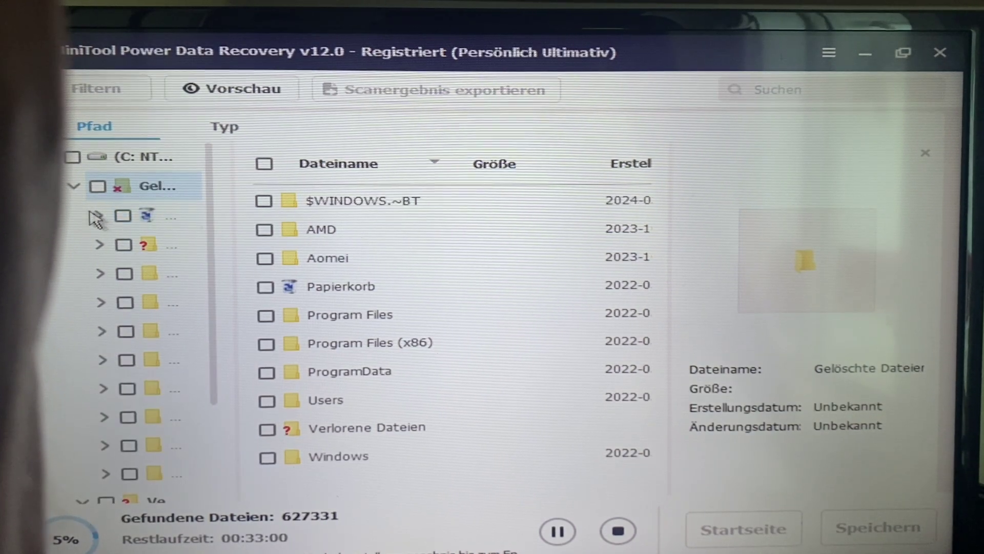
click(74, 187)
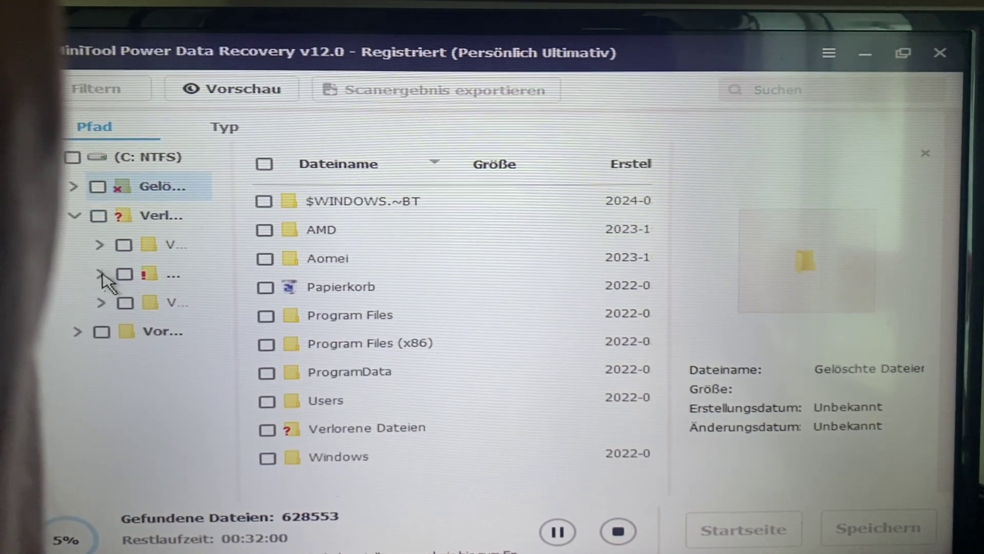
- Mark the Verlorene Partition folder under Verlorene Dateien for recovery
click(74, 216)
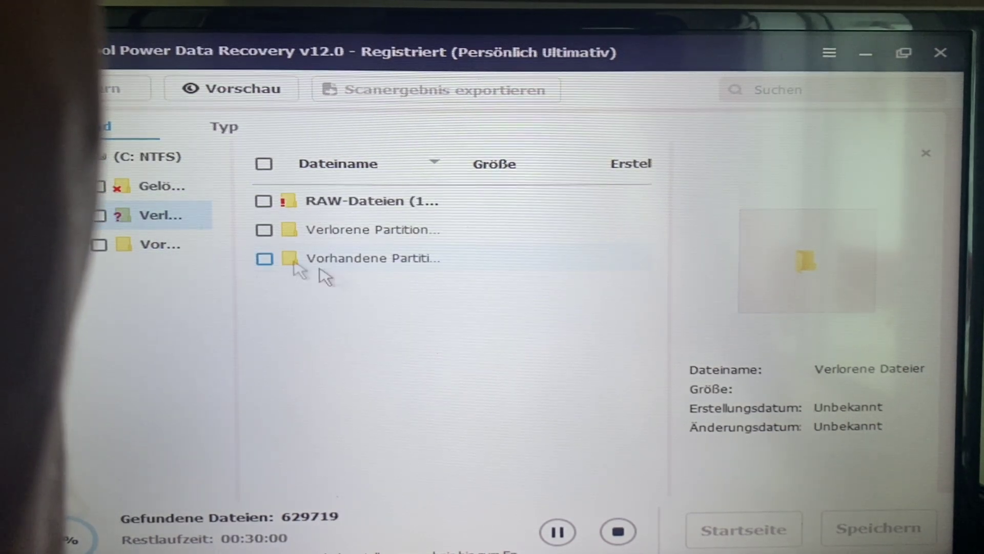
click(264, 230)
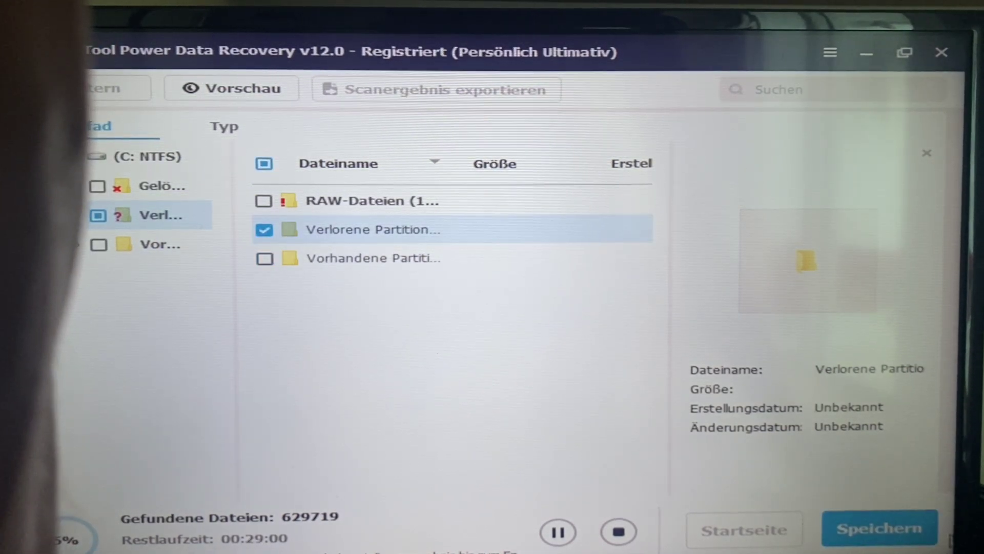